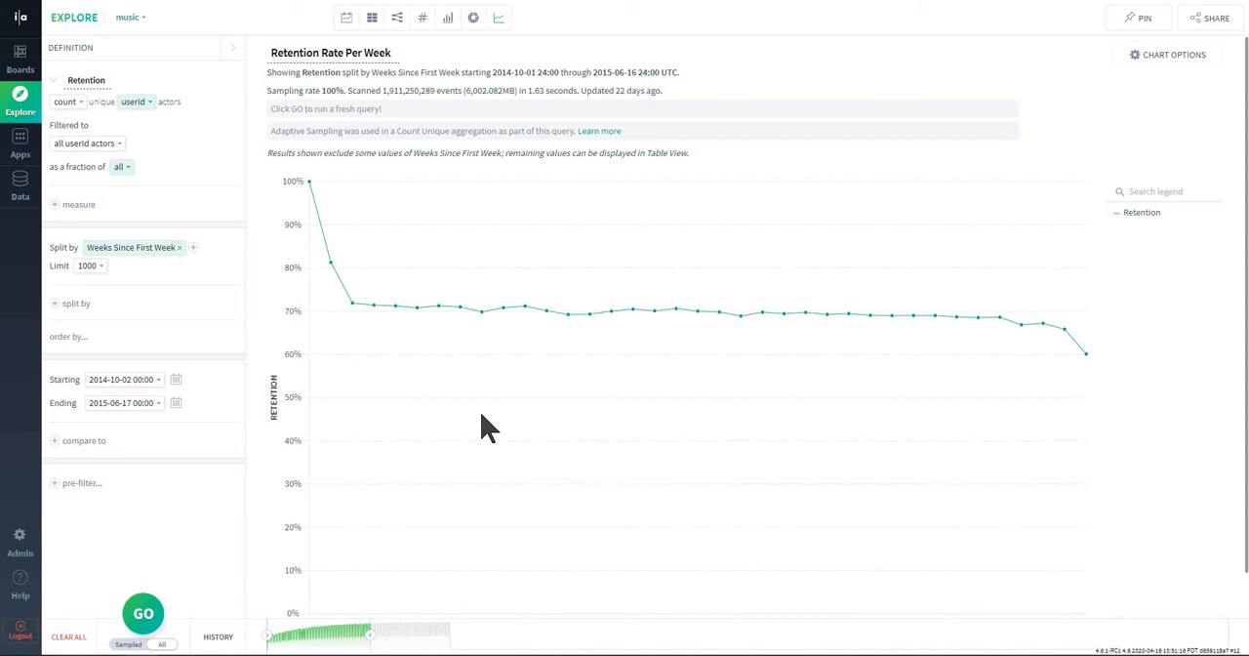
Review the Retention measure's settings and the Weeks Since First Week split in the Retention Rate Per Week query.
click(20, 142)
double_click(88, 81)
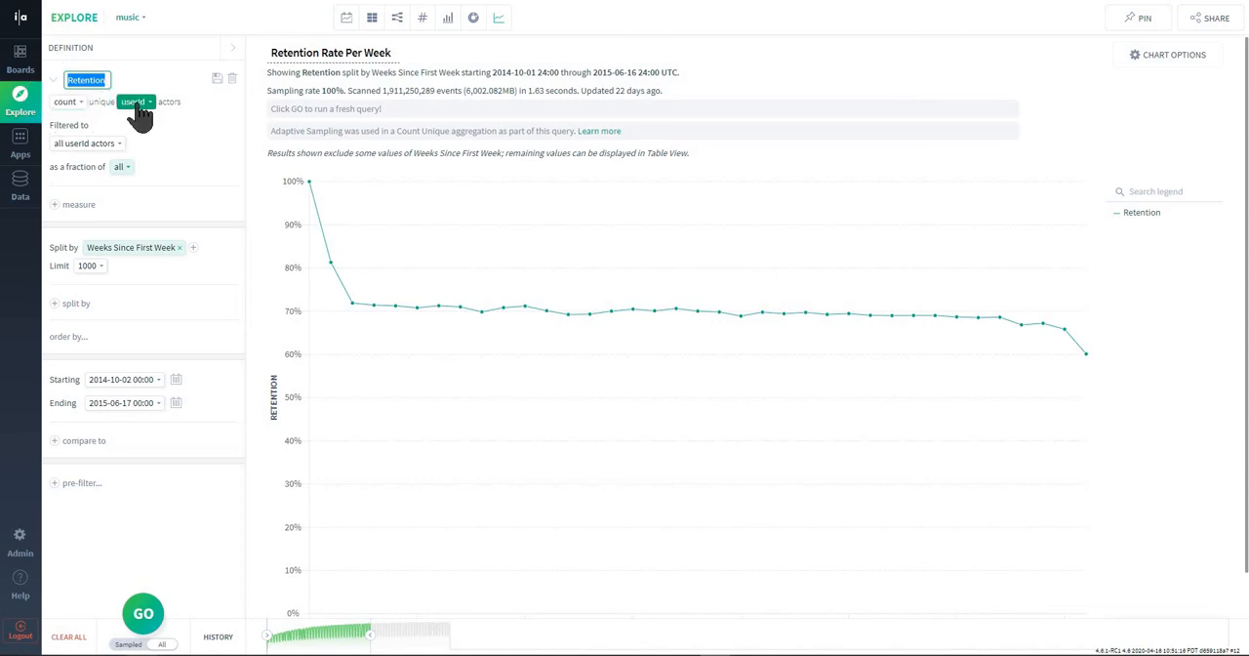
click(198, 147)
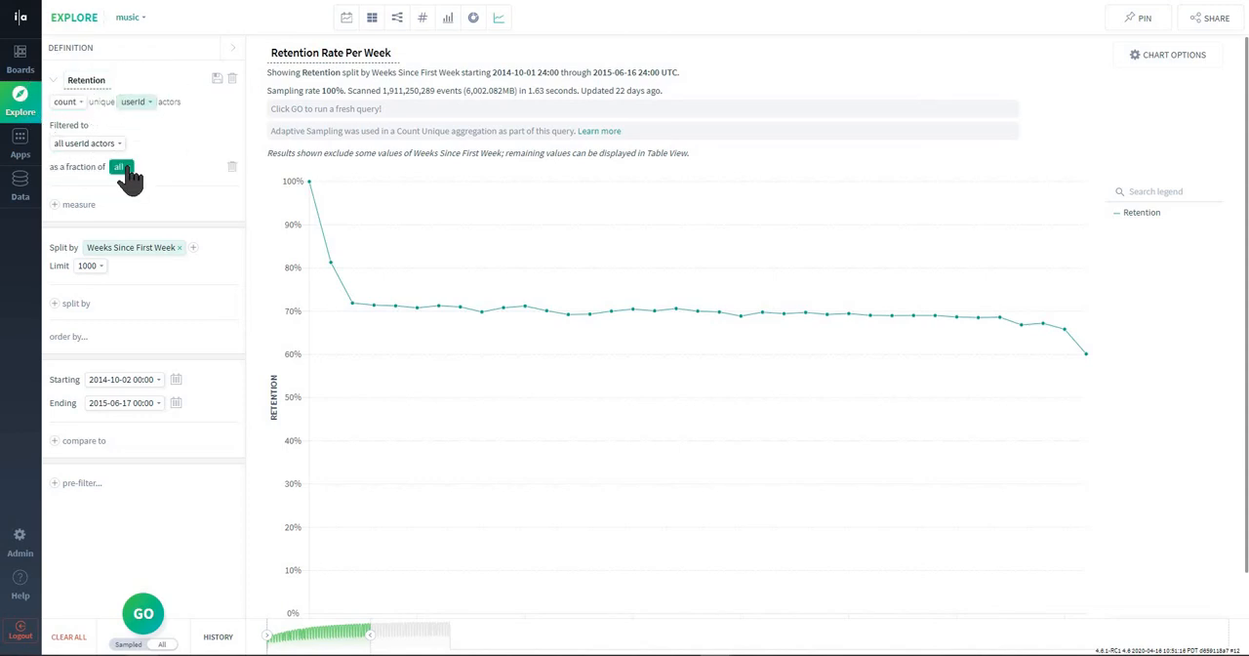
click(125, 250)
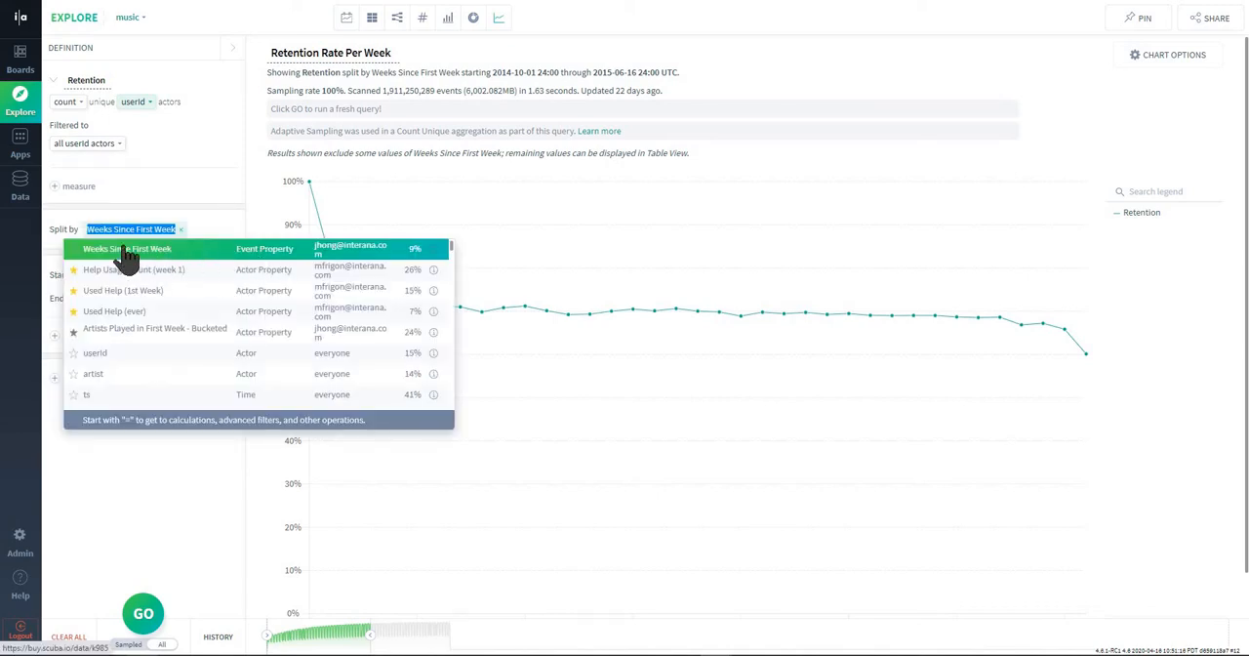
click(221, 234)
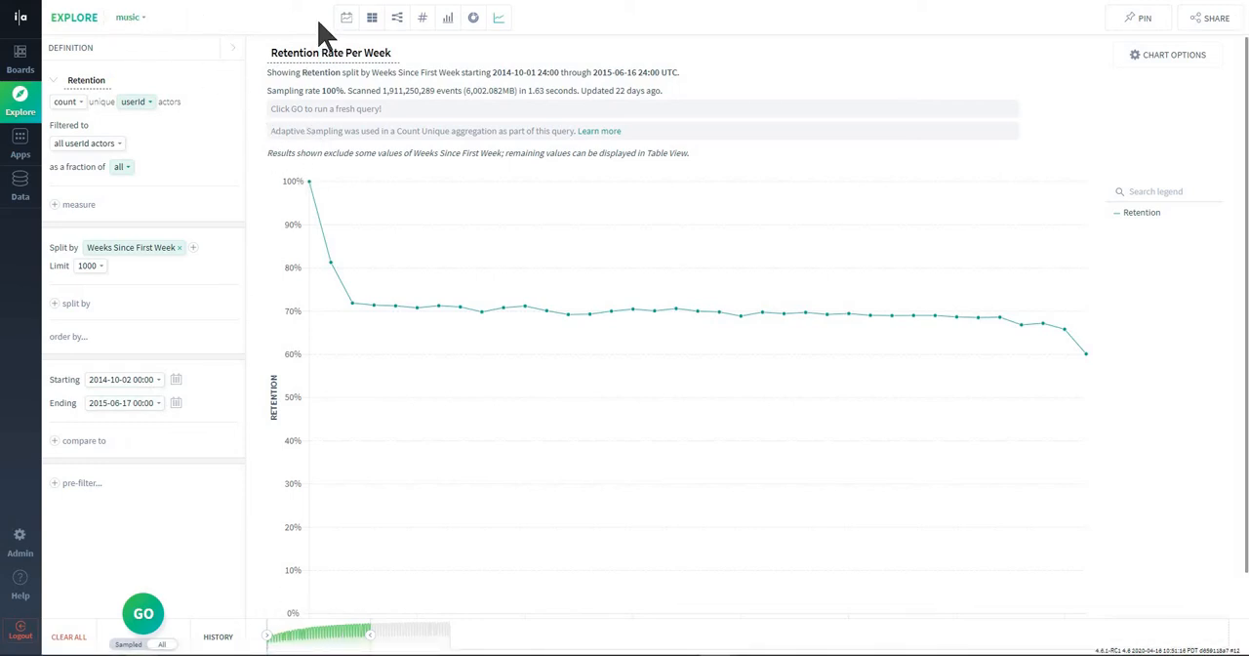
Examine the retention line chart's weekly data points and its Weeks Since First Week axis label.
click(500, 17)
mouse_move(310, 182)
mouse_move(401, 314)
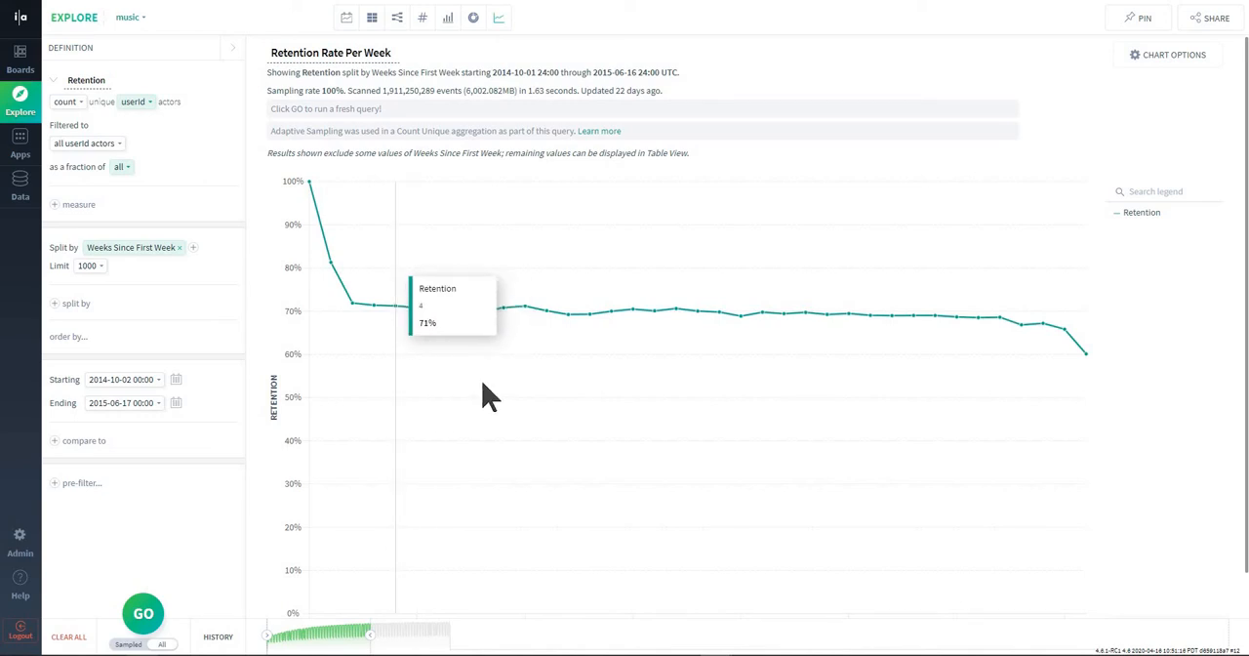
scroll(482, 393, down, 1)
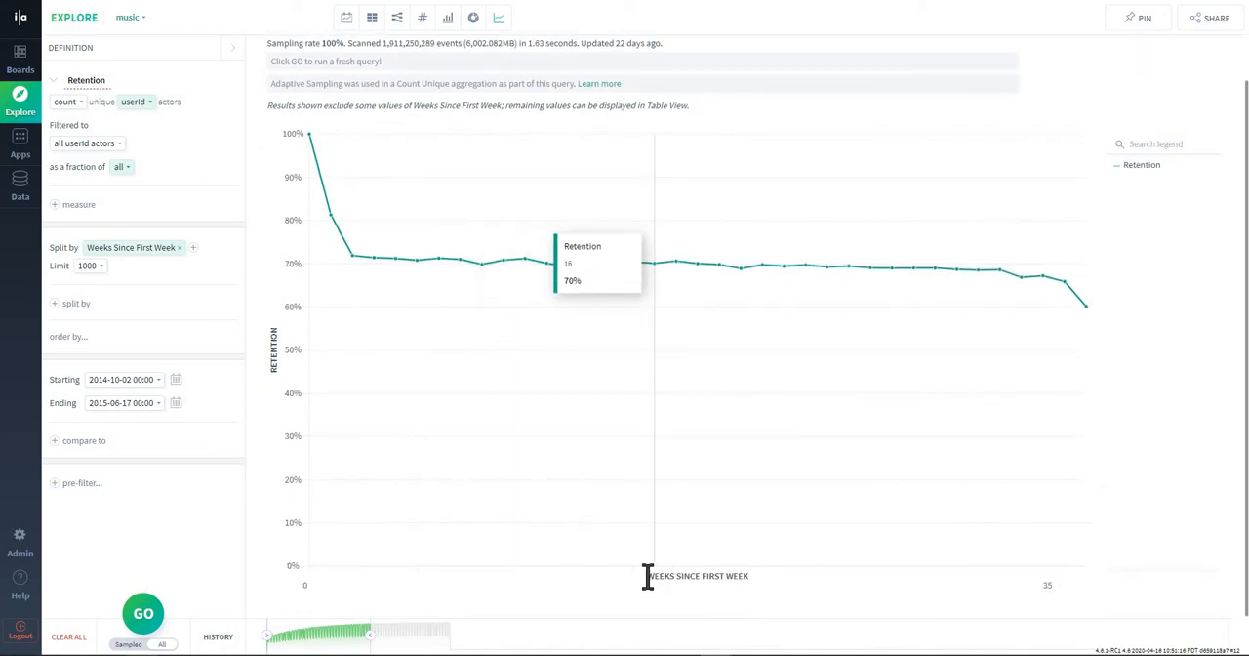
drag(647, 576, 750, 574)
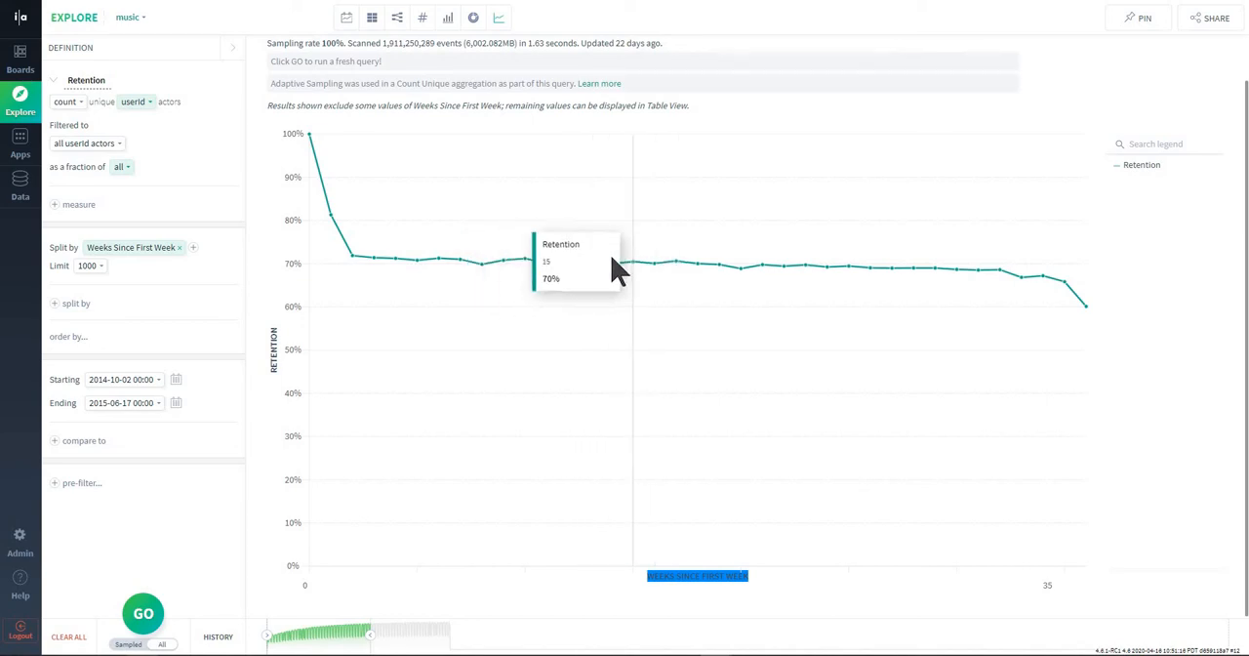
scroll(579, 283, up, 1)
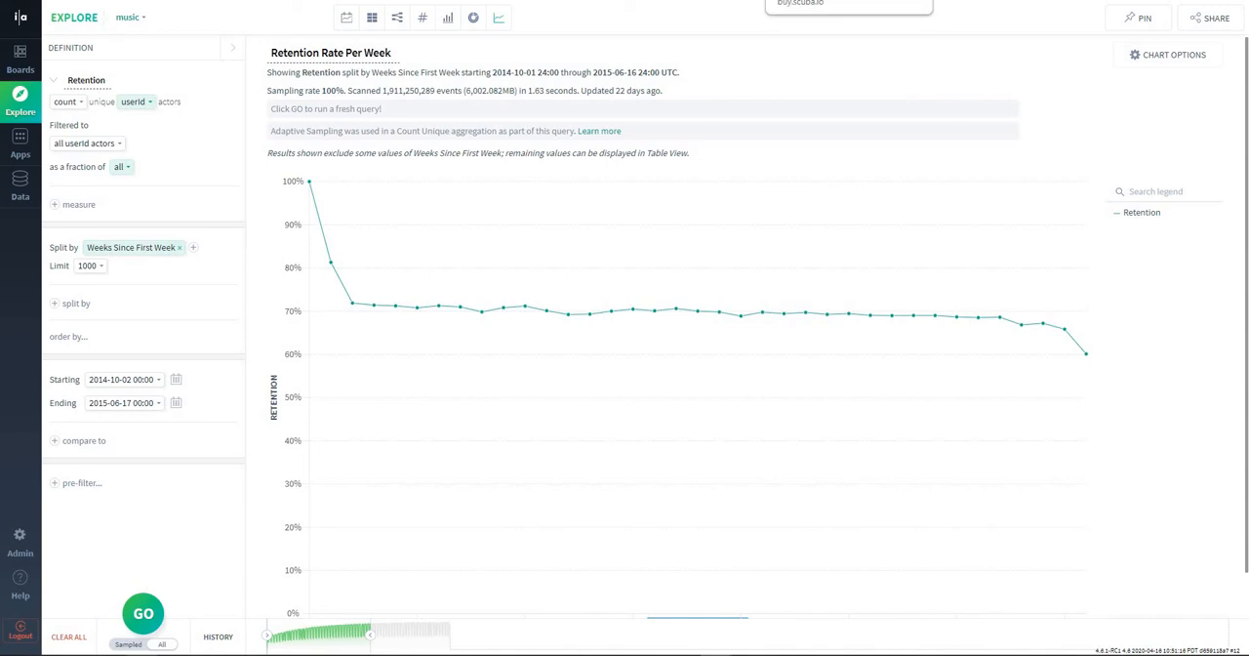
click(829, 0)
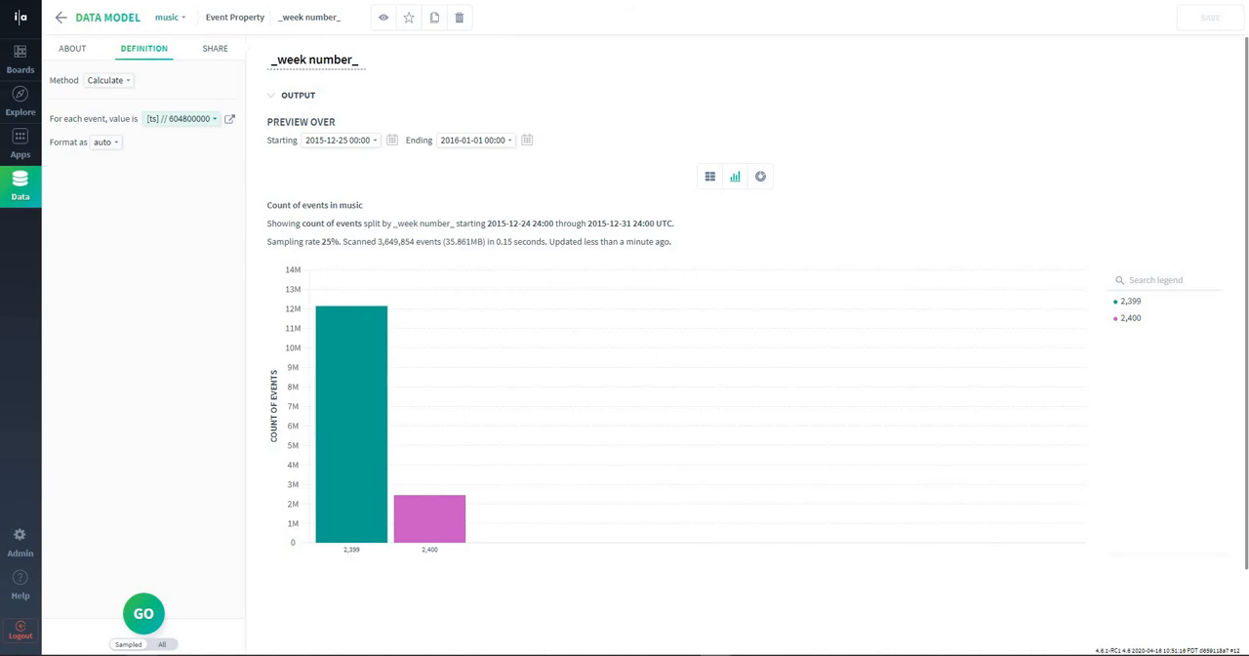
click(771, 0)
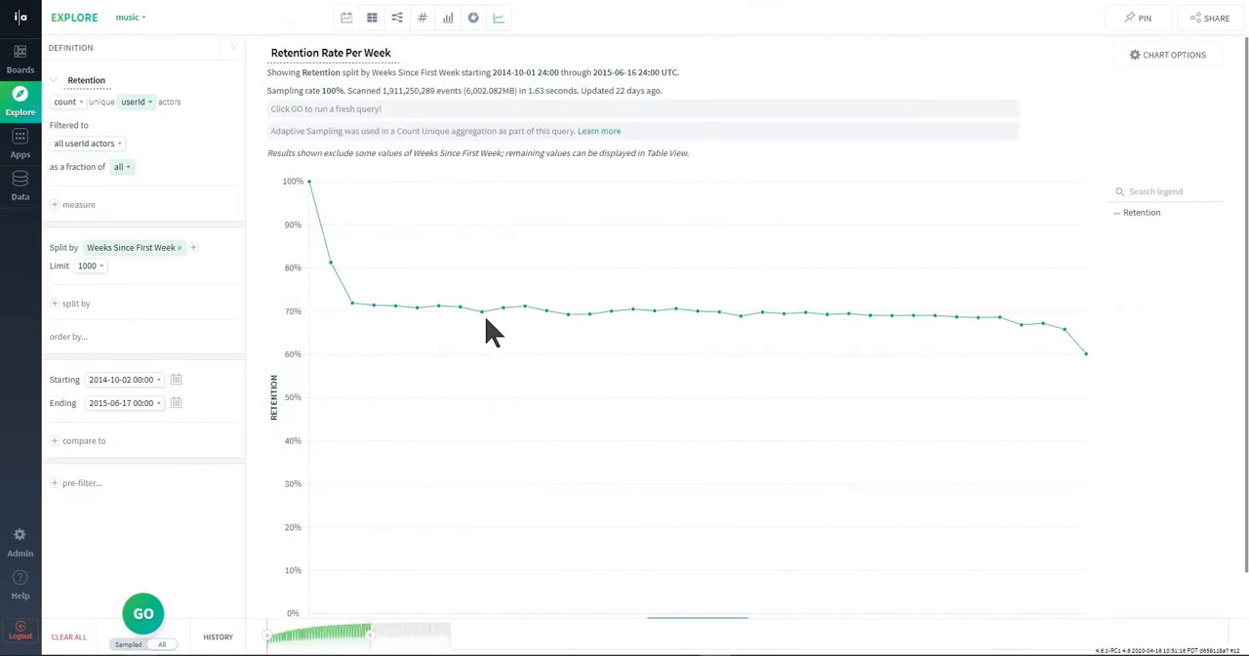
mouse_move(484, 312)
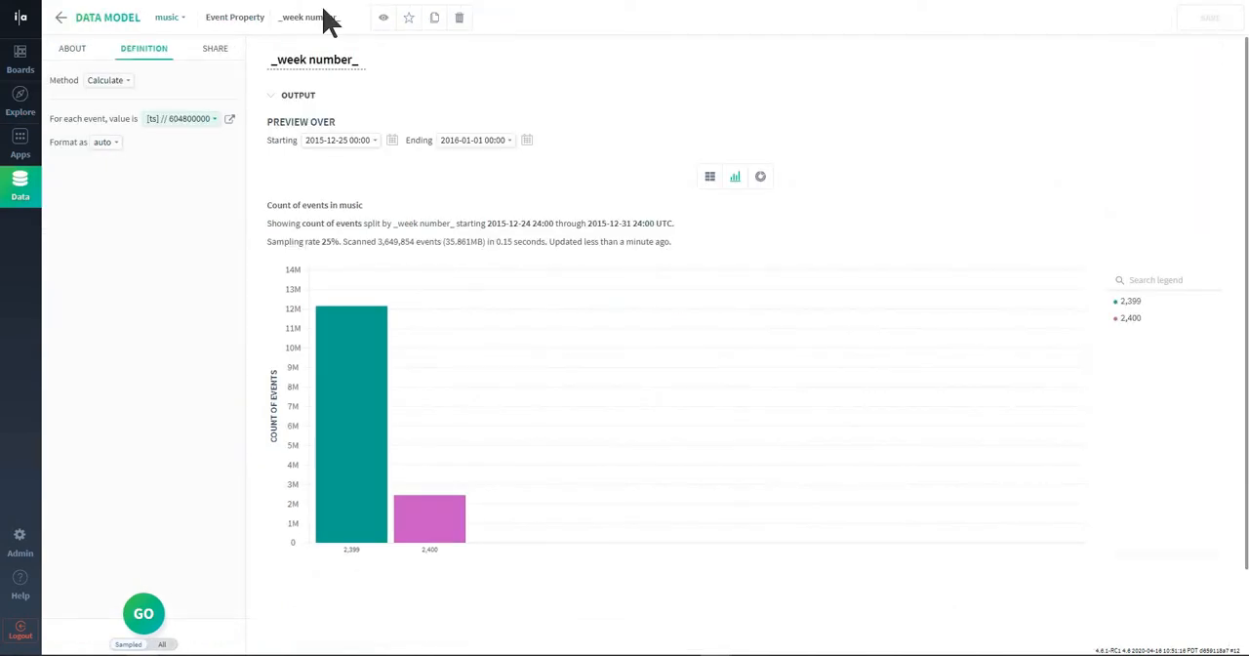
Examine the calculation method and advanced formula behind the _week number_ event property.
click(237, 20)
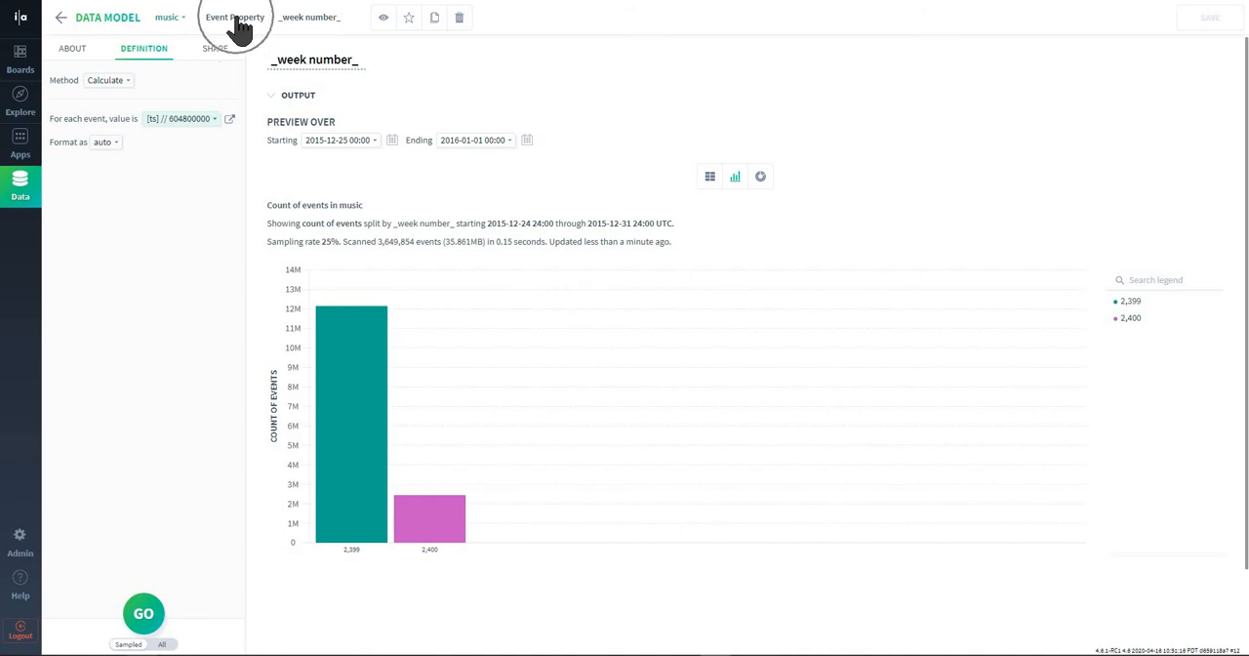
click(109, 85)
click(230, 119)
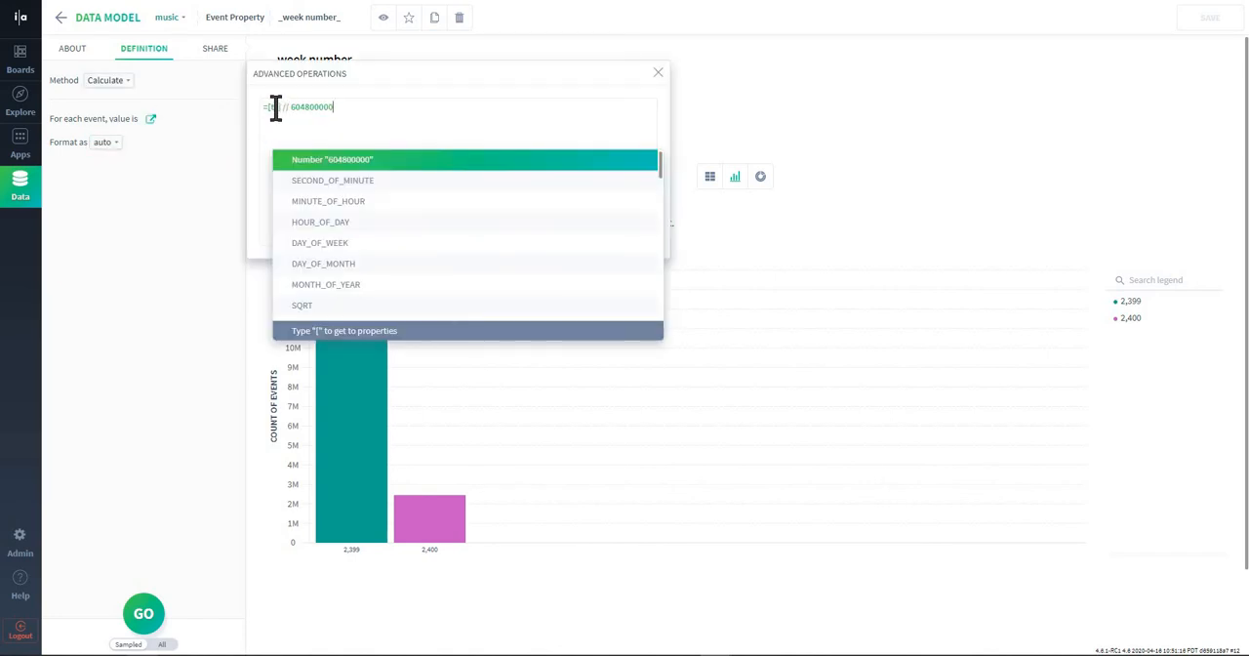
click(276, 108)
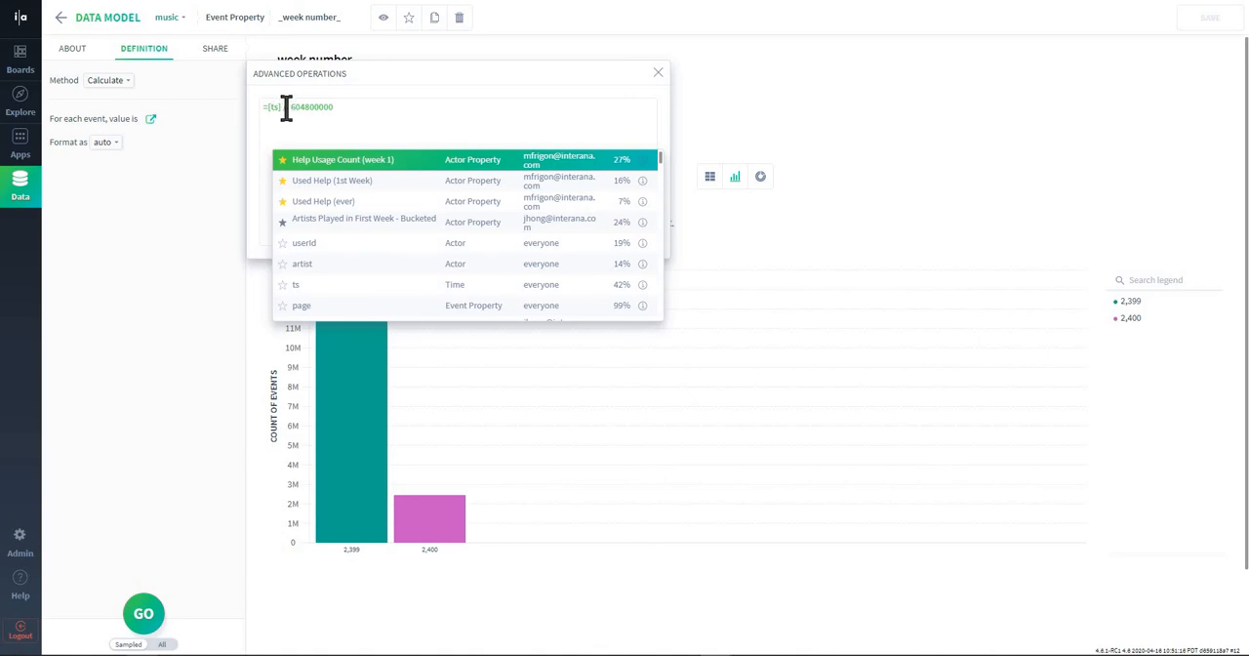
click(286, 108)
double_click(307, 107)
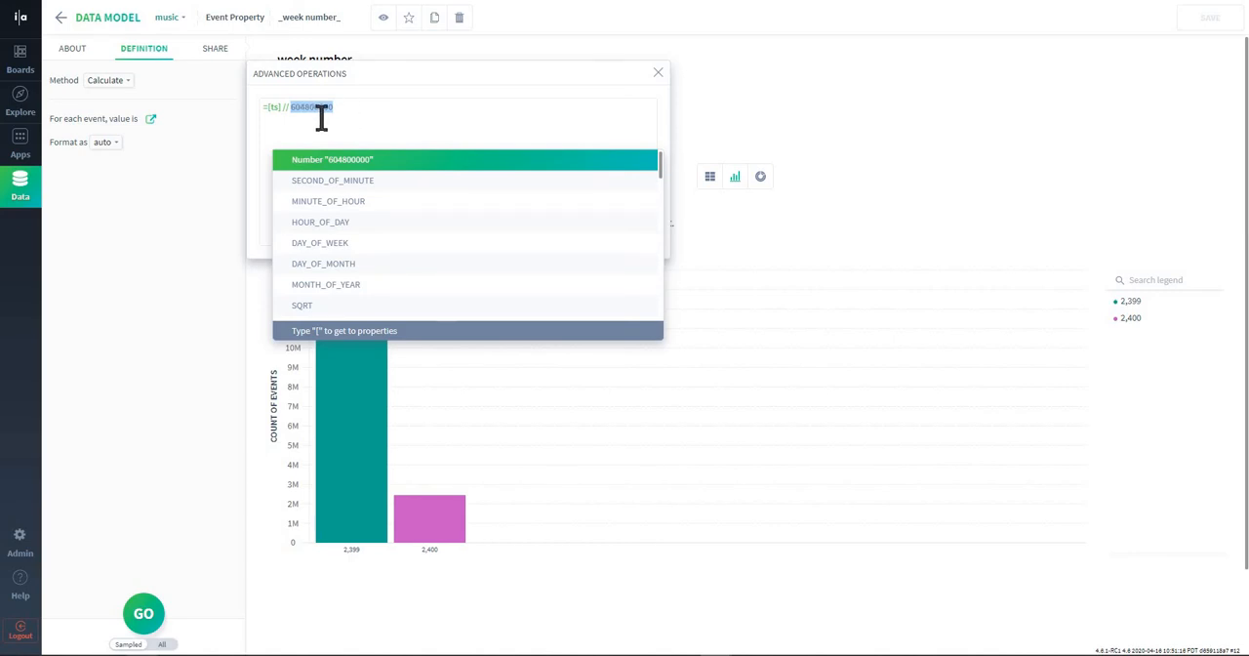
click(314, 108)
click(153, 372)
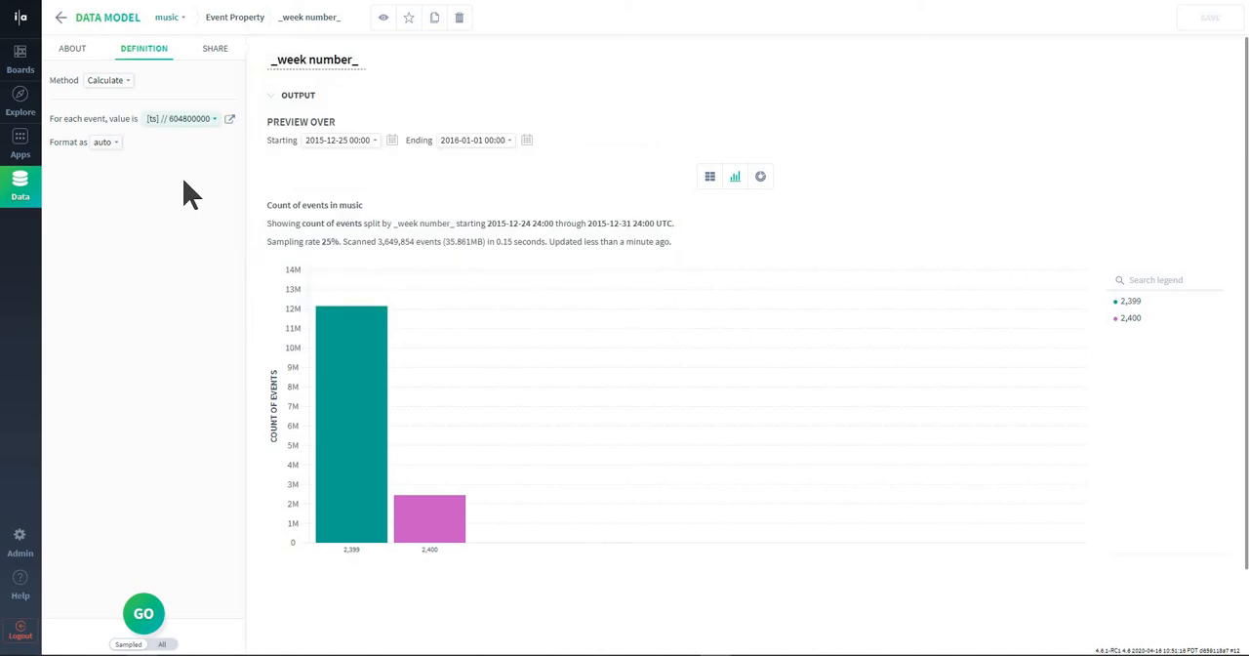
Inspect the event counts per week in the _week number_ property's preview chart.
click(303, 60)
mouse_move(353, 487)
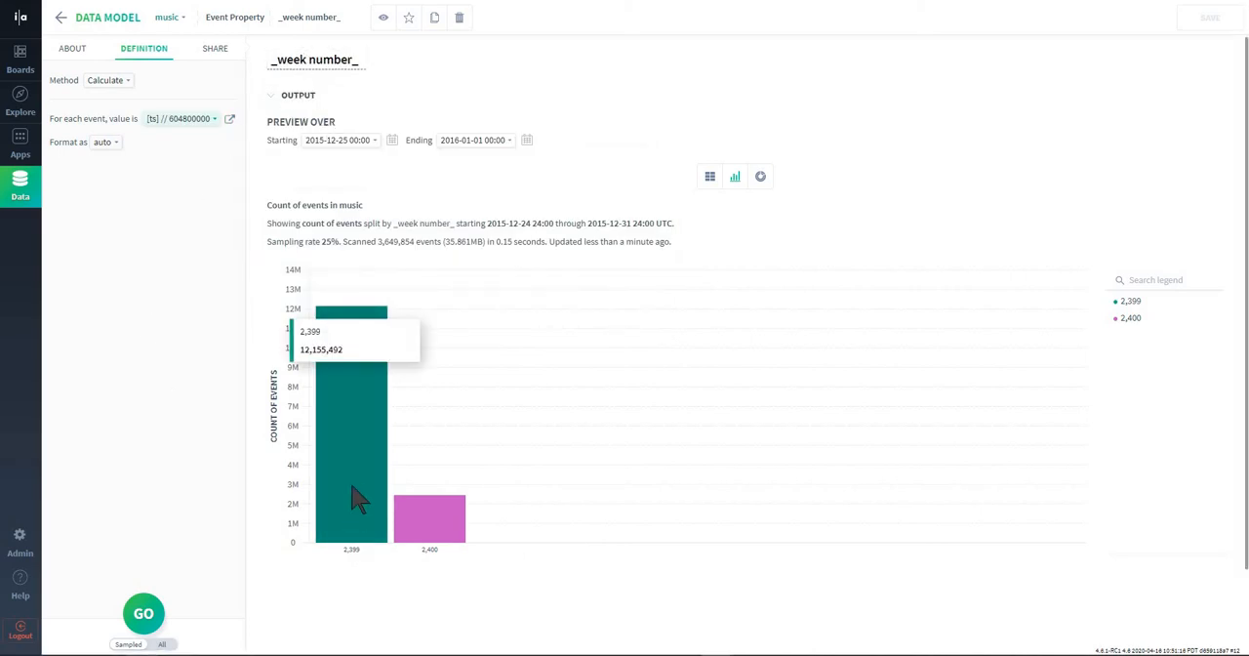
mouse_move(451, 535)
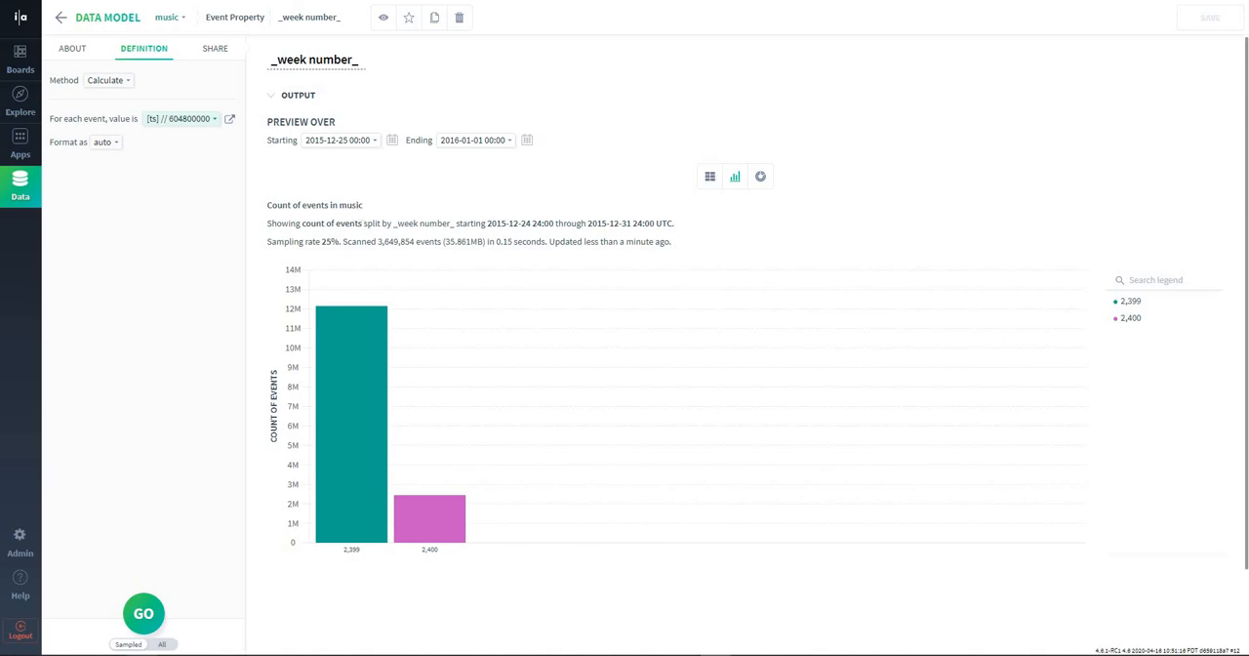
Open the first week number actor property and review its property type, actor and definition.
click(829, 1)
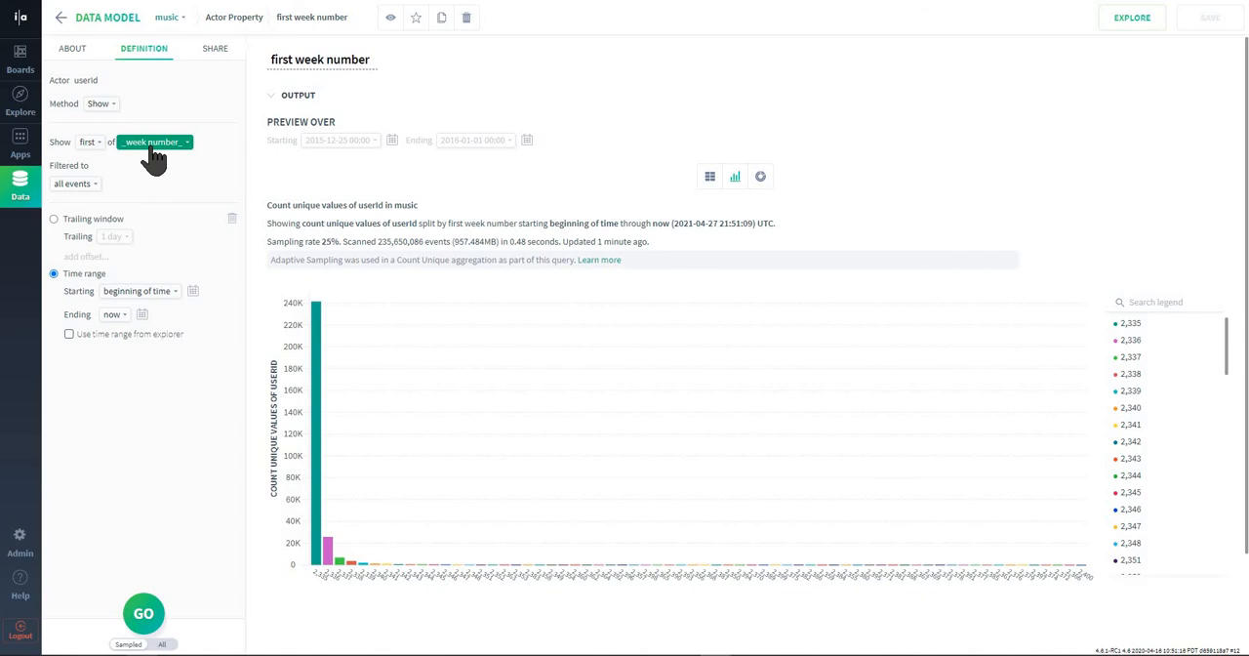
key(ctrl)
key(ctrl)
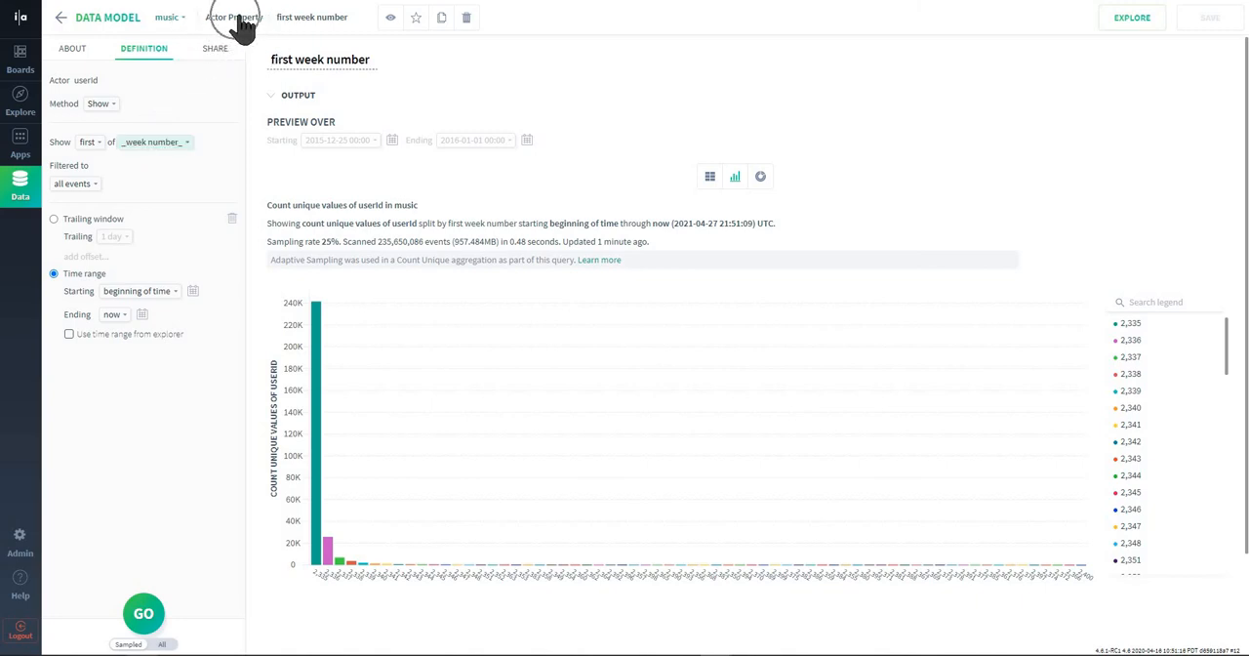
key(ctrl)
key(ctrl)
triple_click(85, 80)
click(85, 80)
Inspect the first week number property's preview of unique userId values and its _week number_ source.
mouse_move(334, 567)
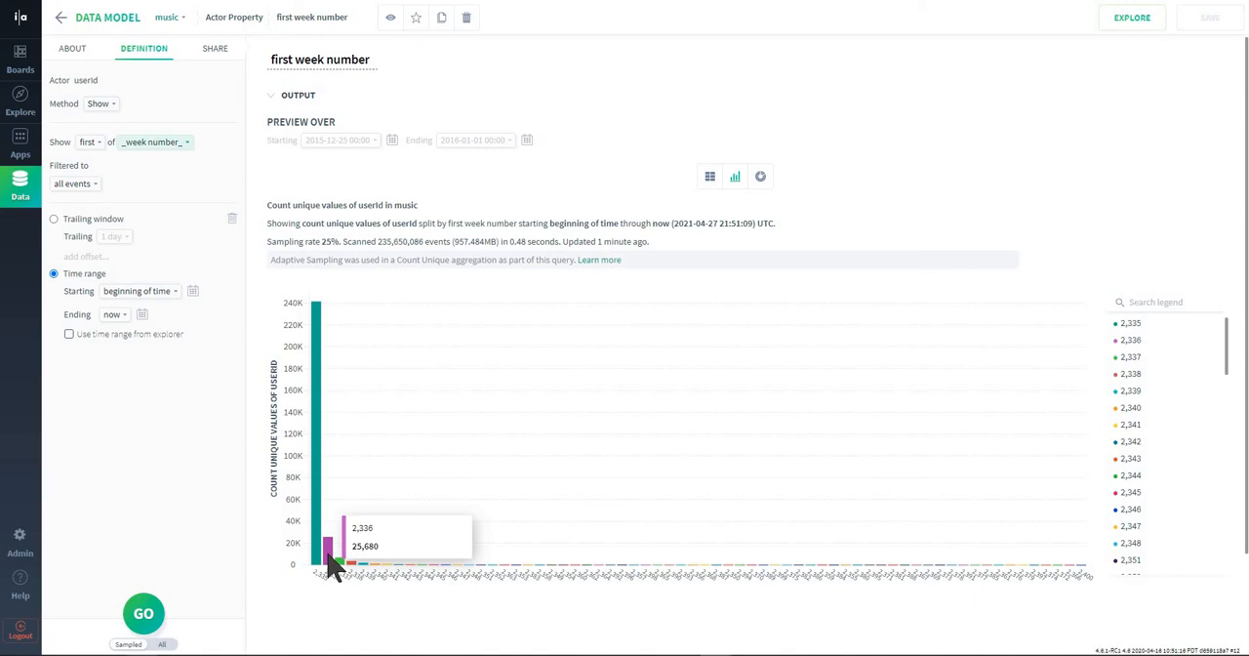
drag(273, 496, 264, 363)
click(267, 375)
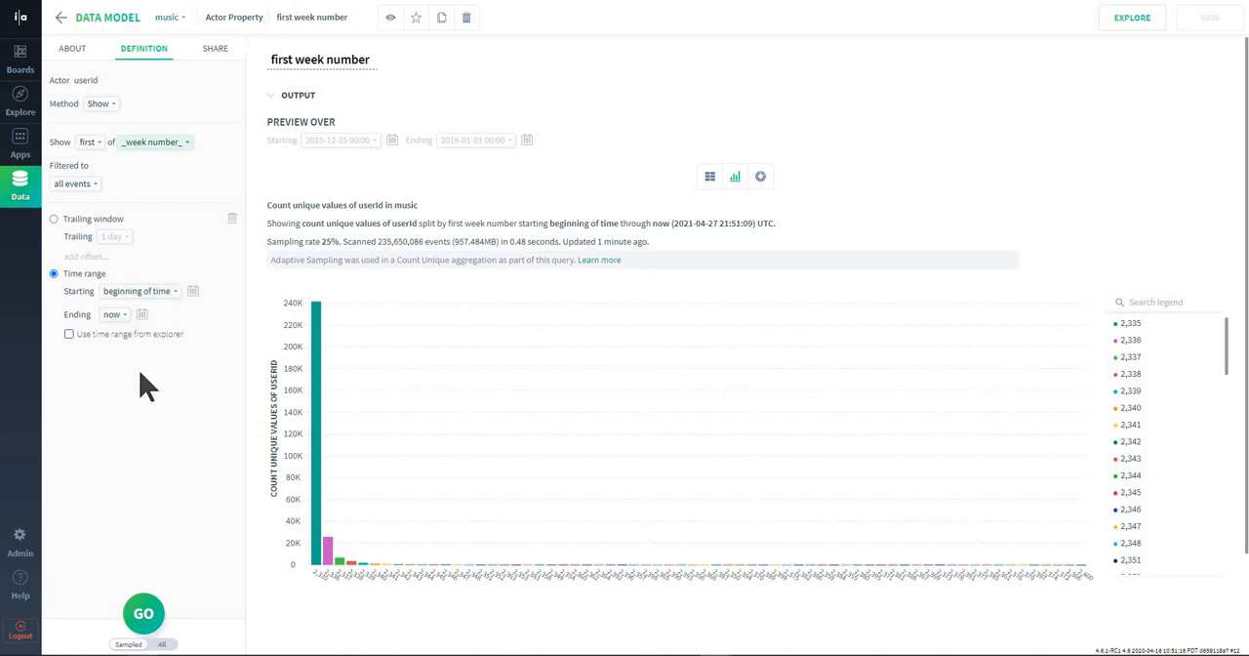
mouse_move(1138, 323)
click(164, 155)
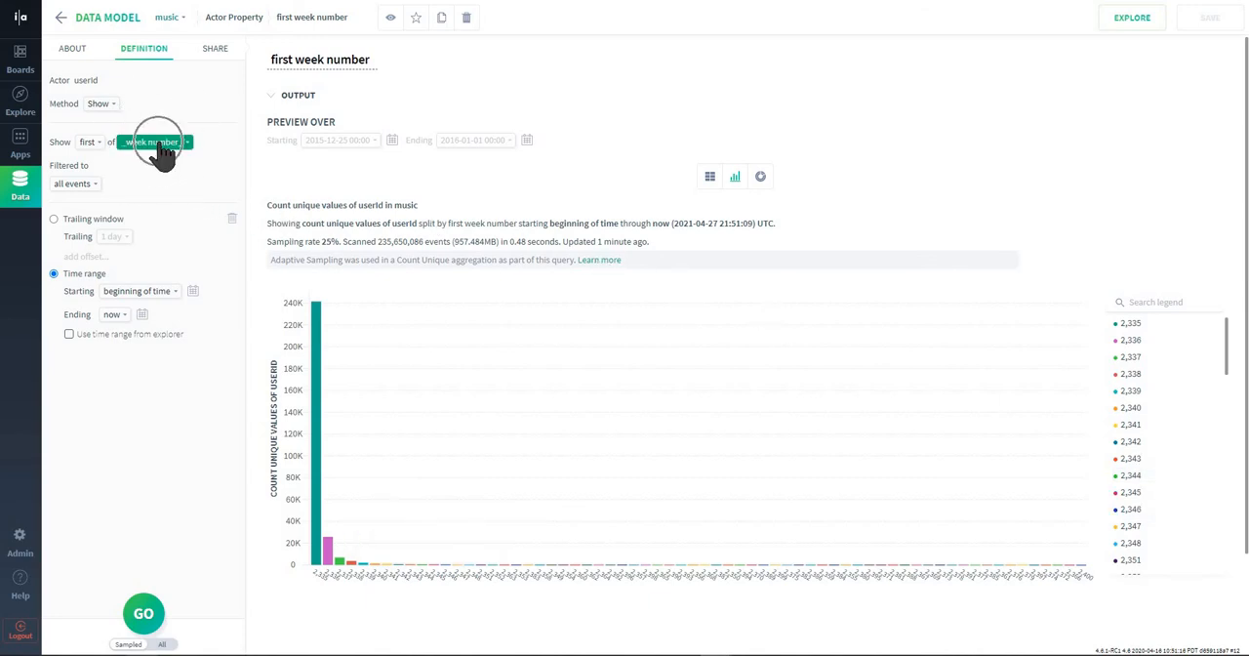
triple_click(308, 62)
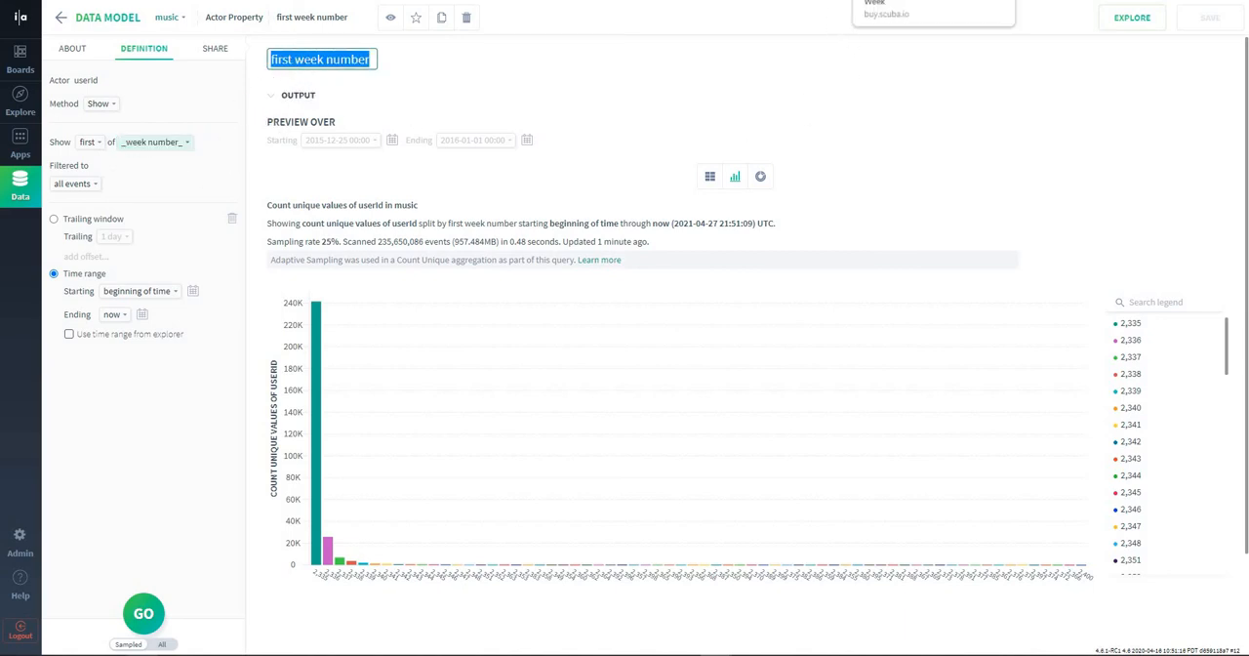
Open the Weeks Since First Week event property and review its calculation and preview values.
click(917, 1)
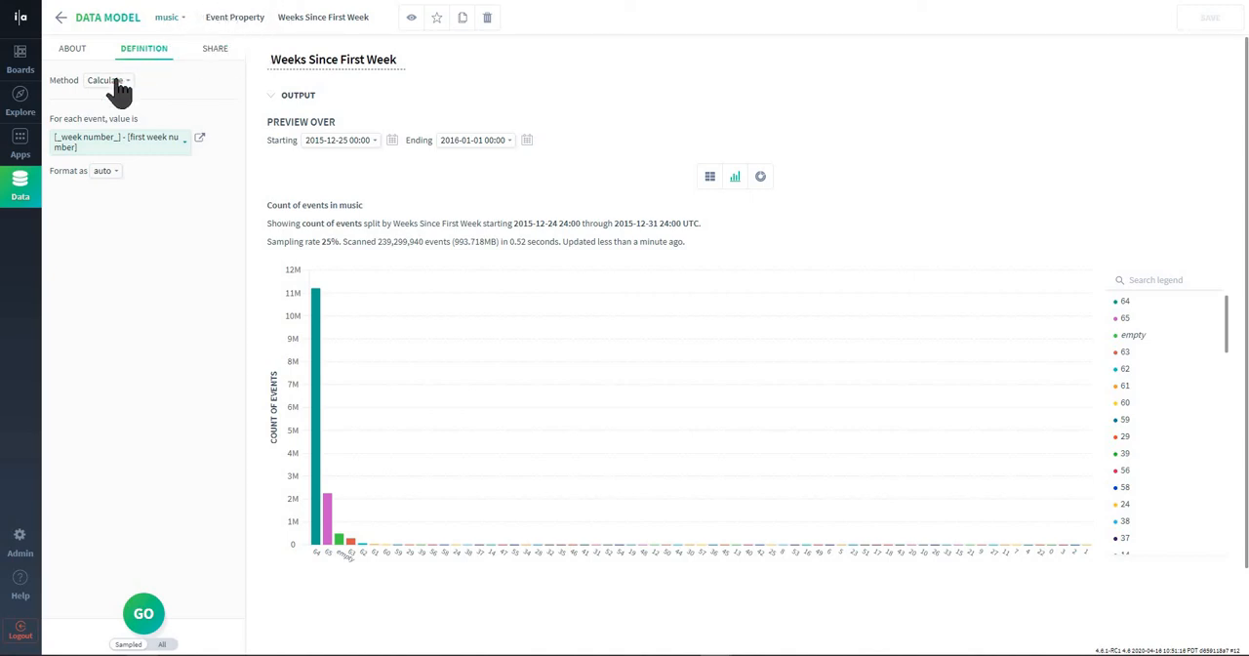
key(ctrl)
key(ctrl)
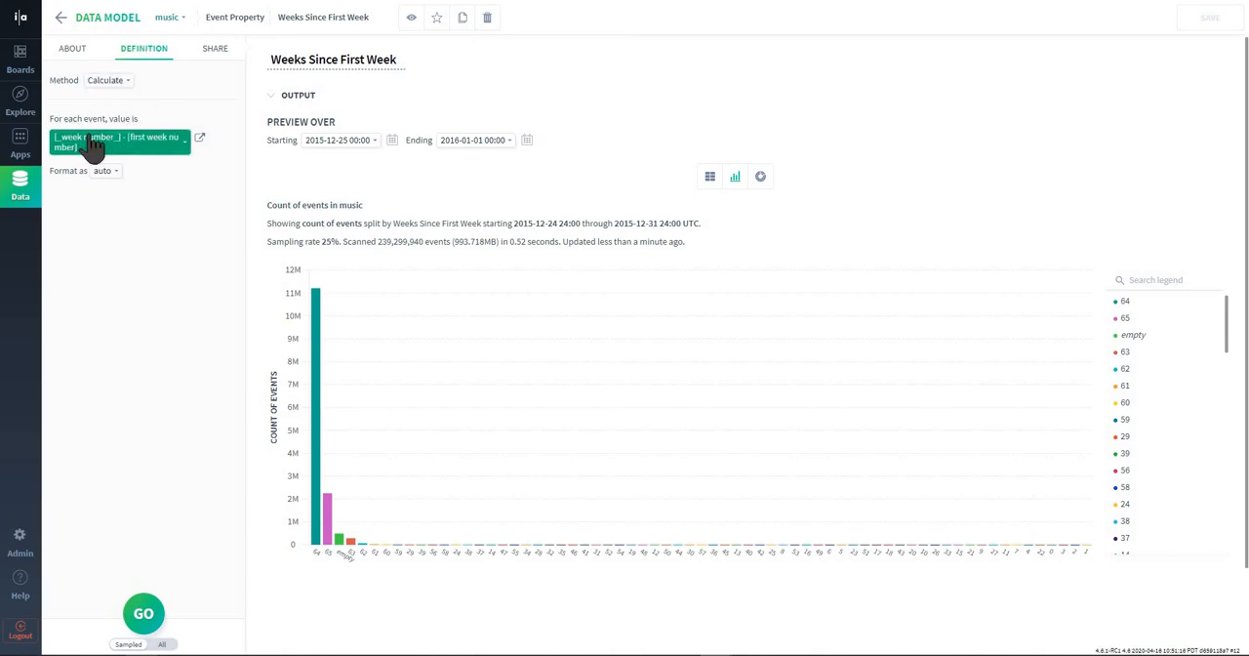
key(ctrl)
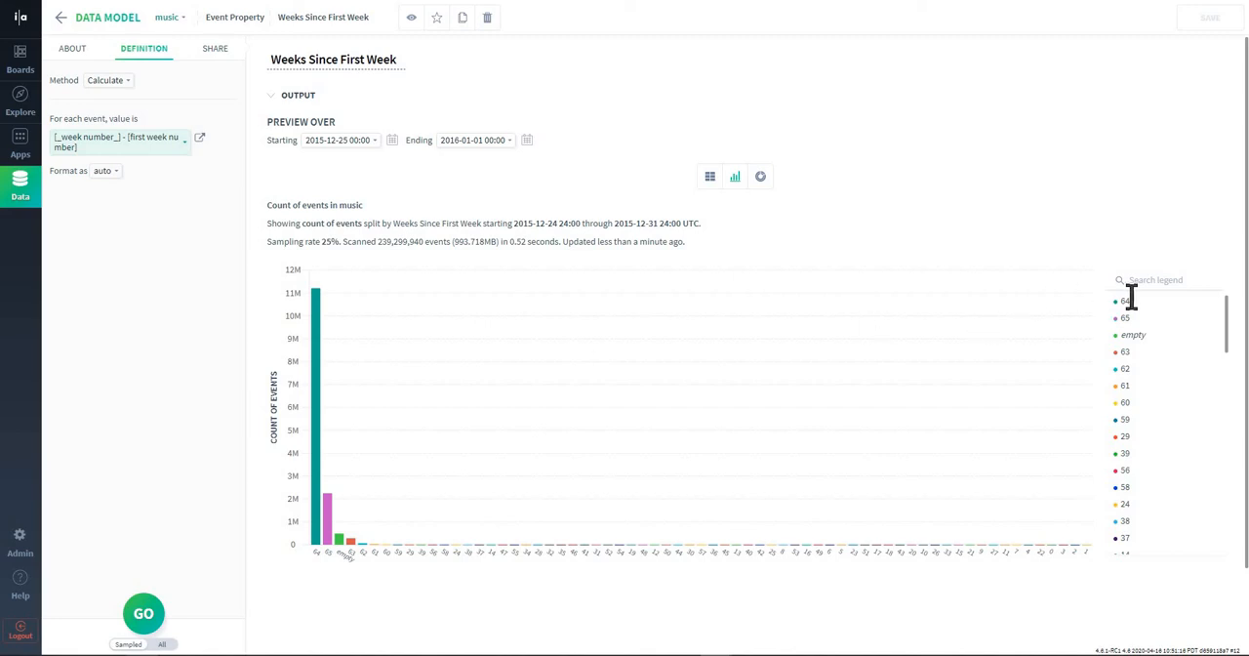
mouse_move(1126, 302)
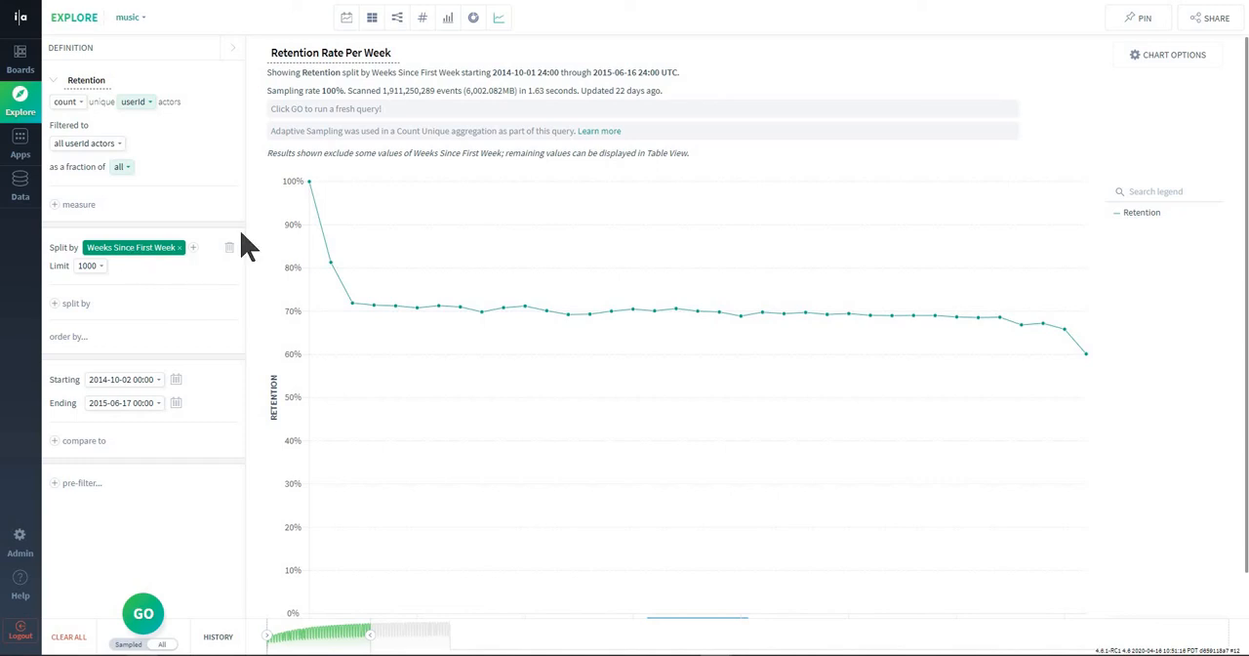
Change the Retention format in the Retention Rate Per Week chart to number and apply it.
mouse_move(314, 193)
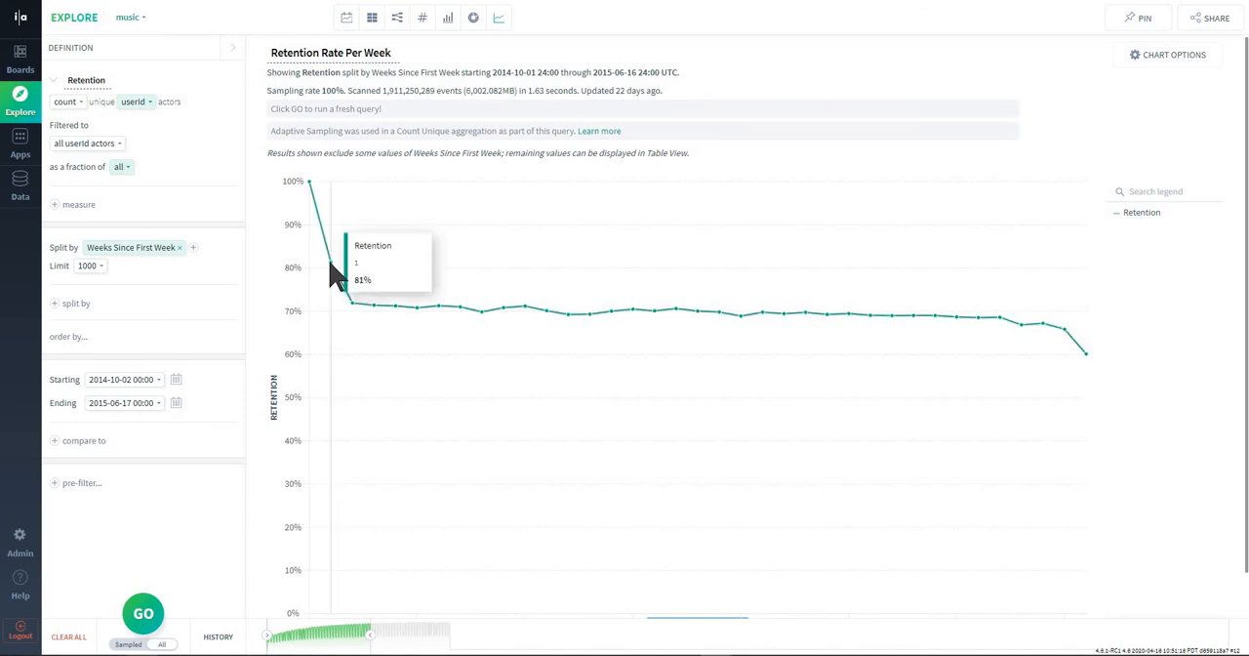
click(1178, 57)
click(1062, 213)
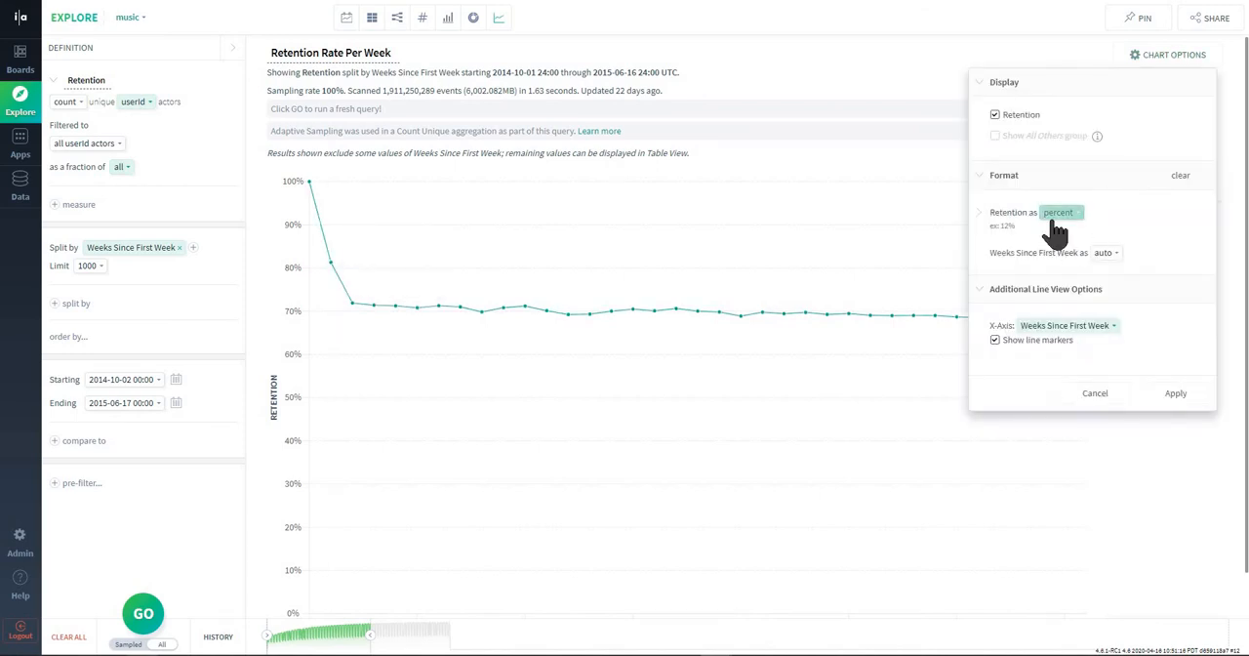
click(1059, 212)
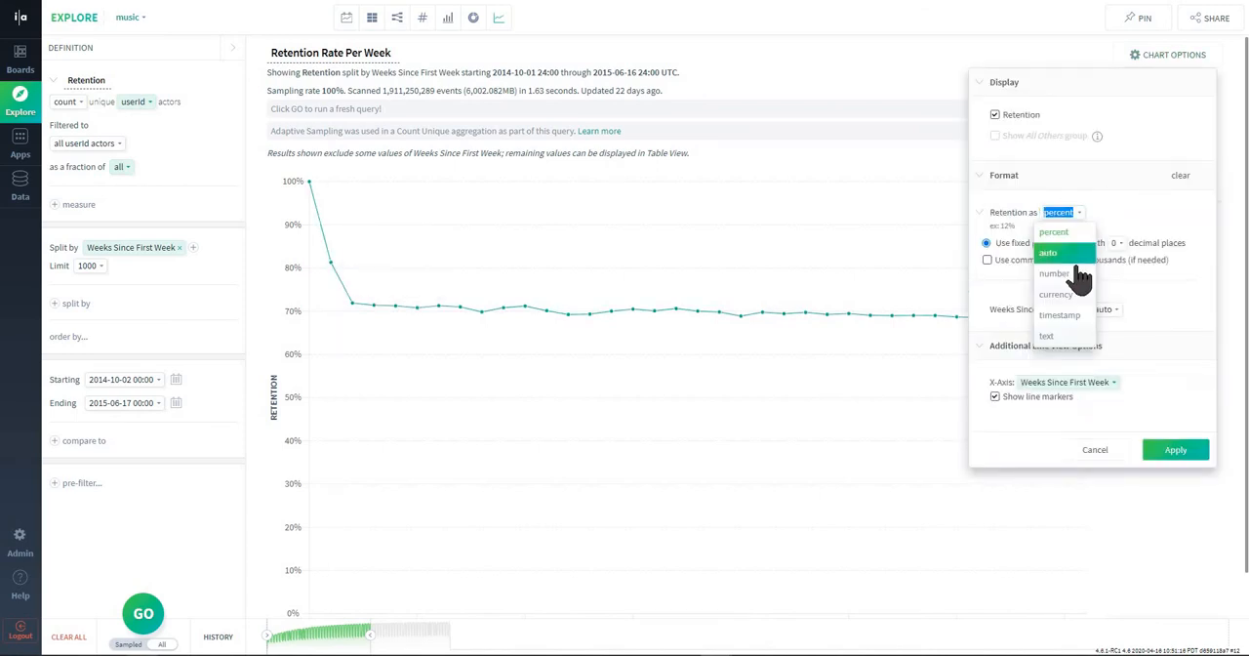
key(Return)
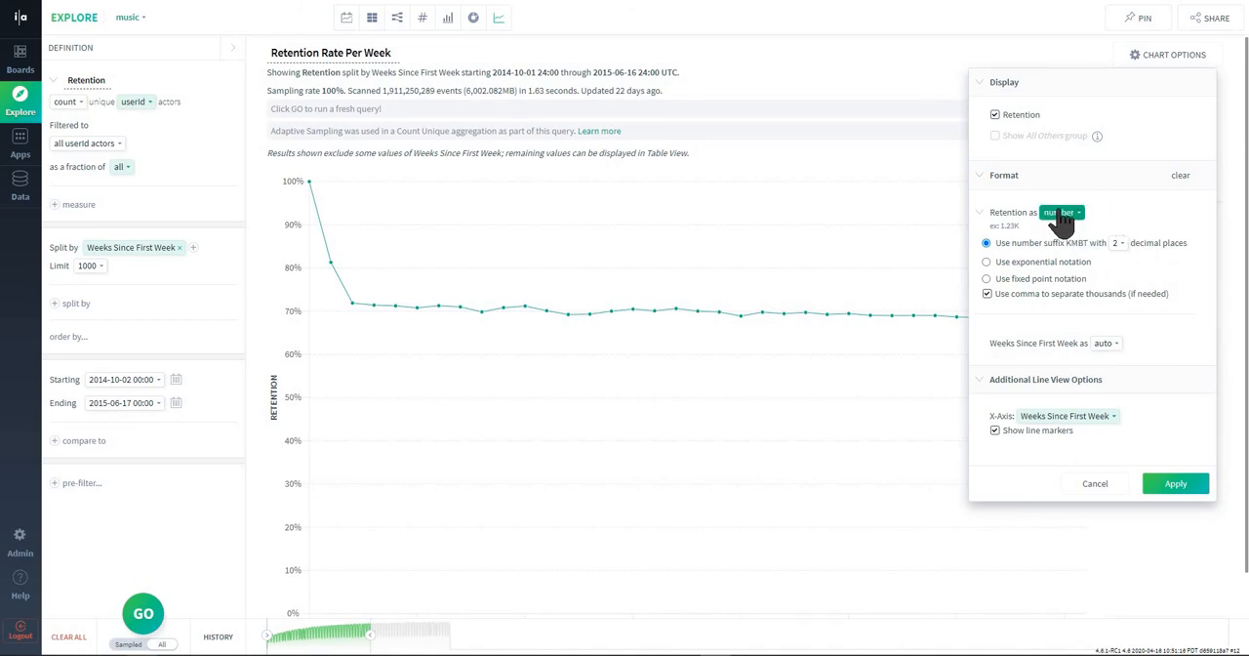
click(1176, 483)
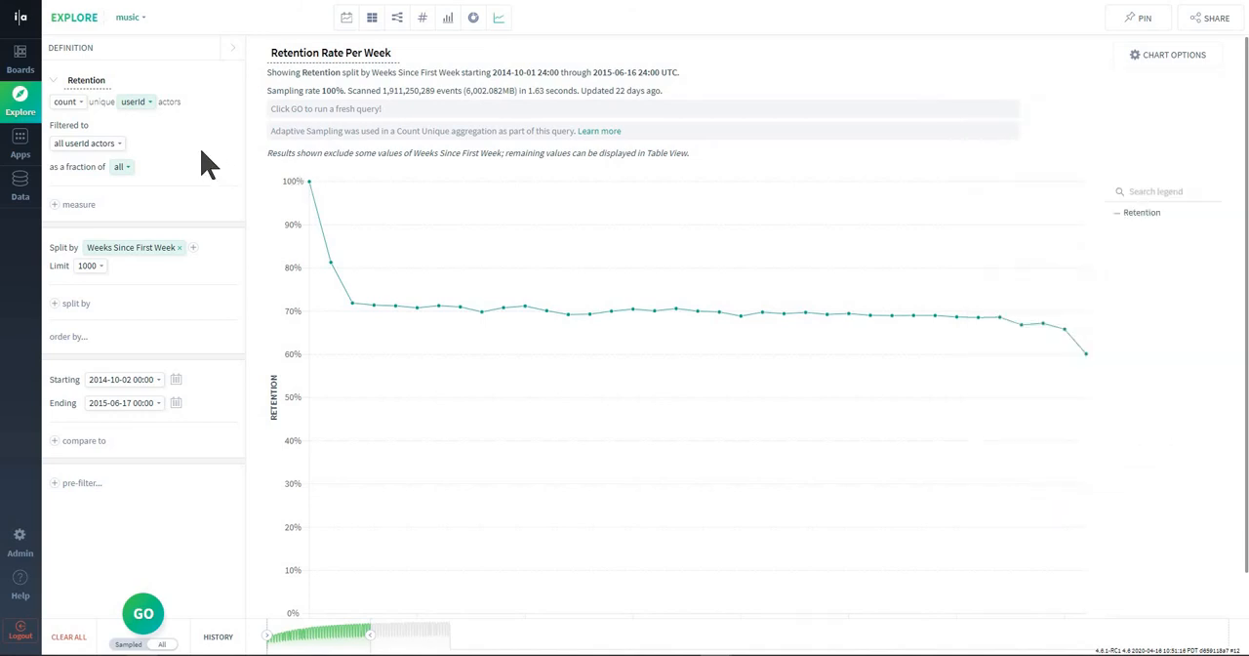
Remove the fraction-of-all setting from the Retention measure and rerun the query.
click(233, 167)
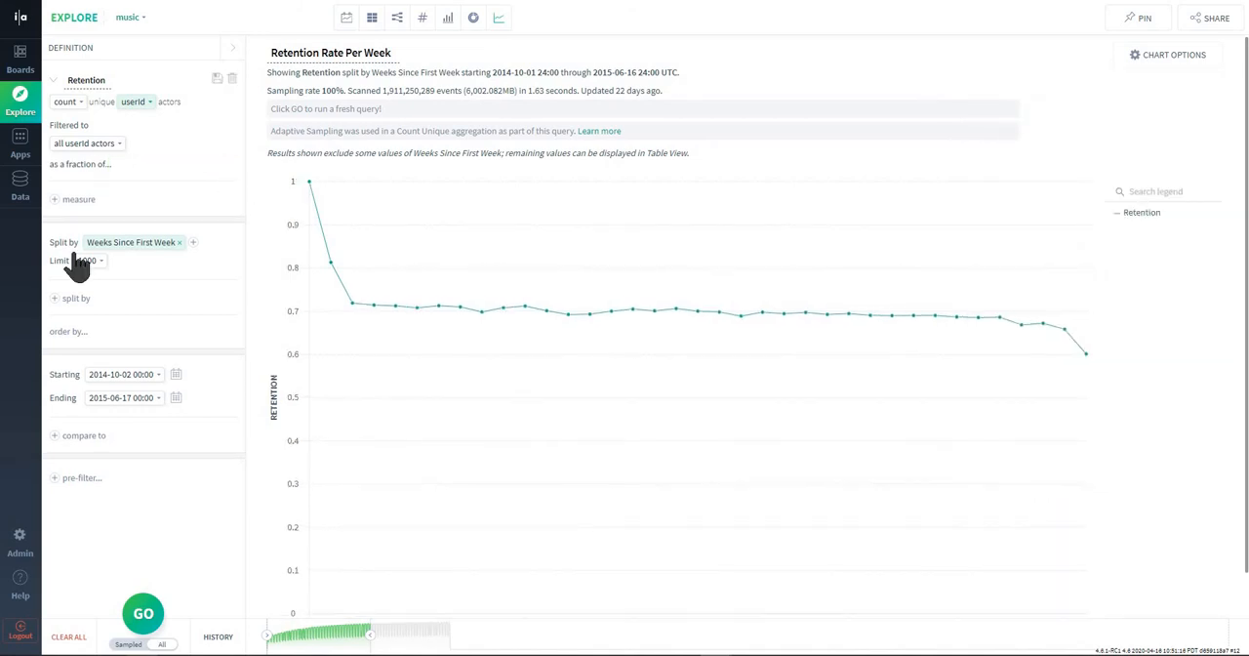
click(145, 615)
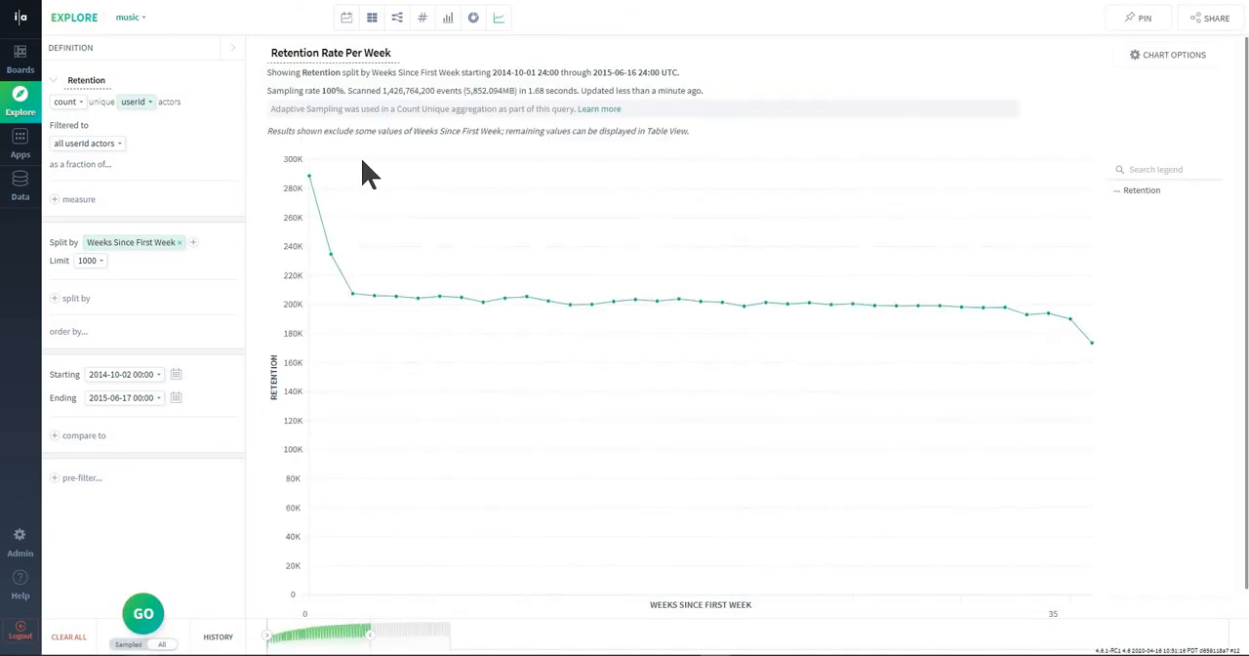
Examine the user counts at successive weeks along the Retention line in the Retention Rate Per Week chart.
mouse_move(309, 176)
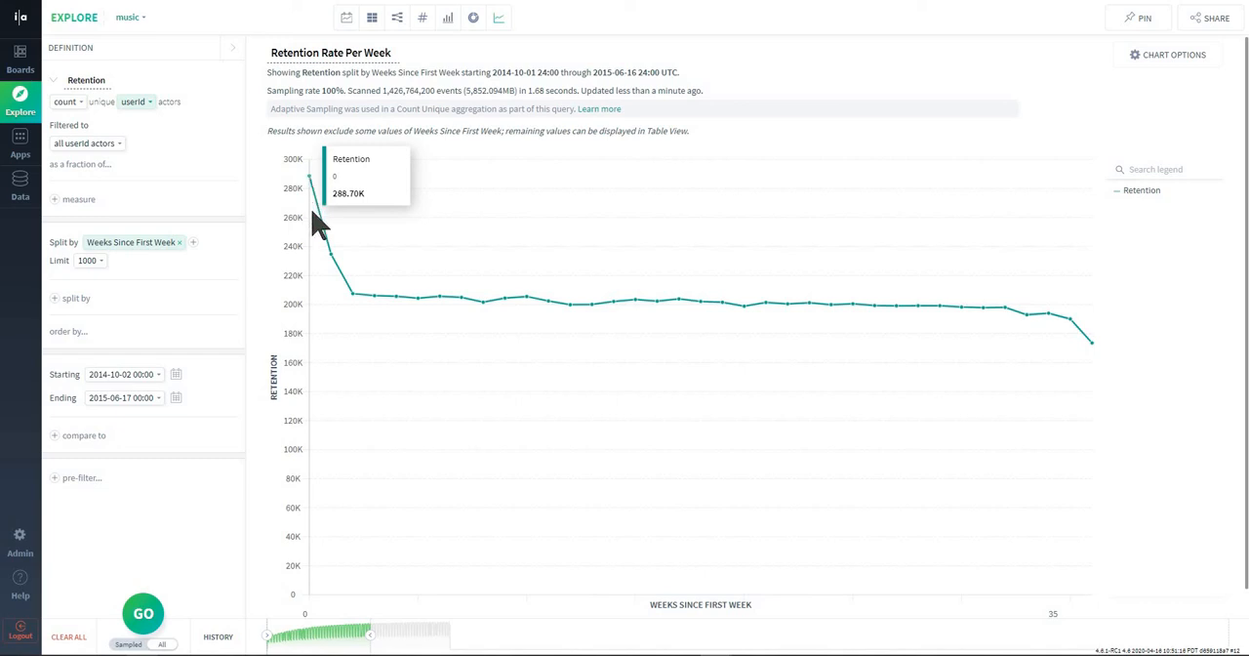
mouse_move(326, 264)
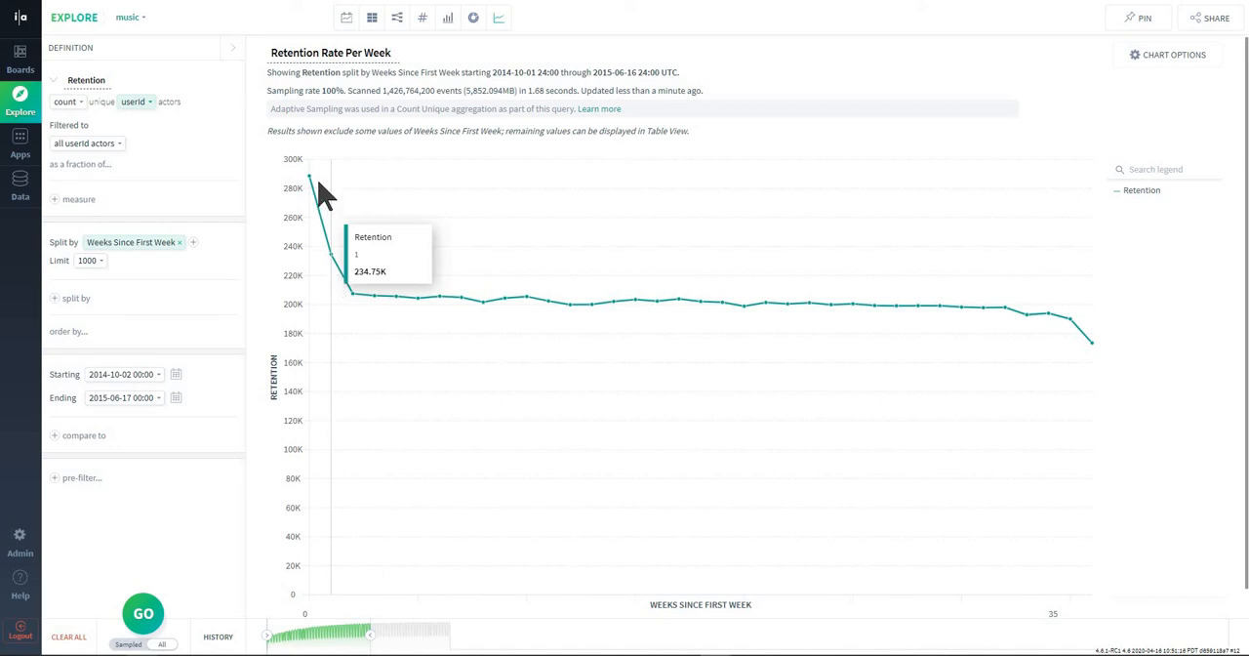
mouse_move(331, 234)
mouse_move(360, 275)
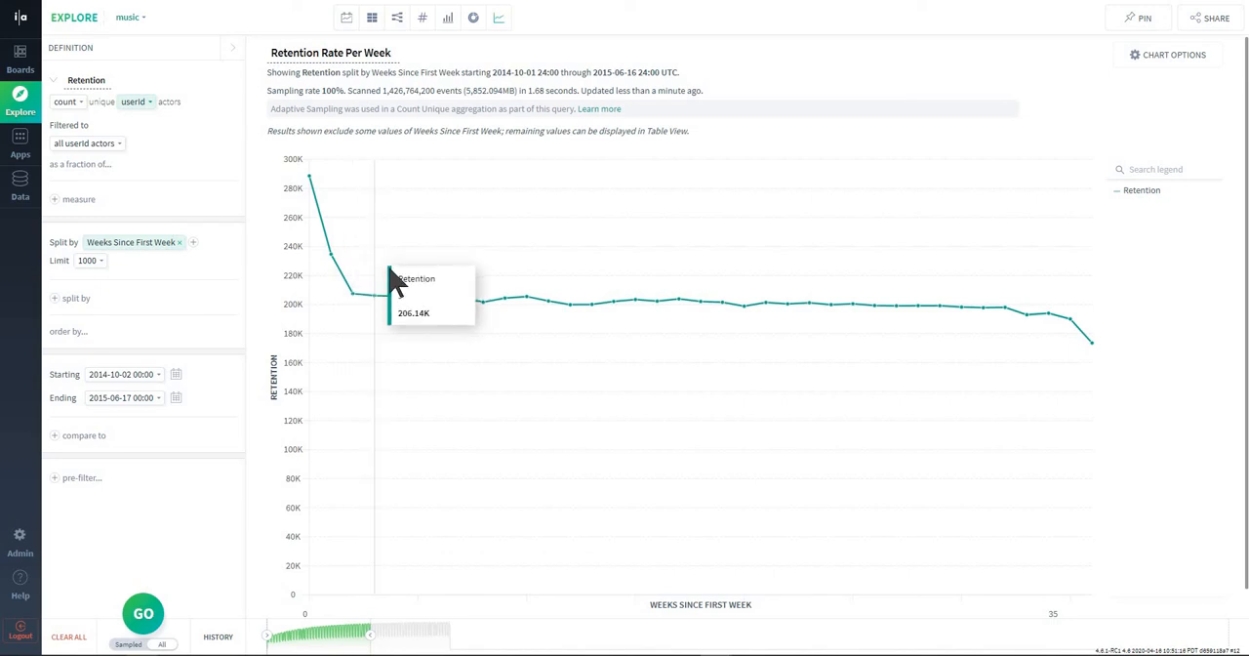
mouse_move(441, 285)
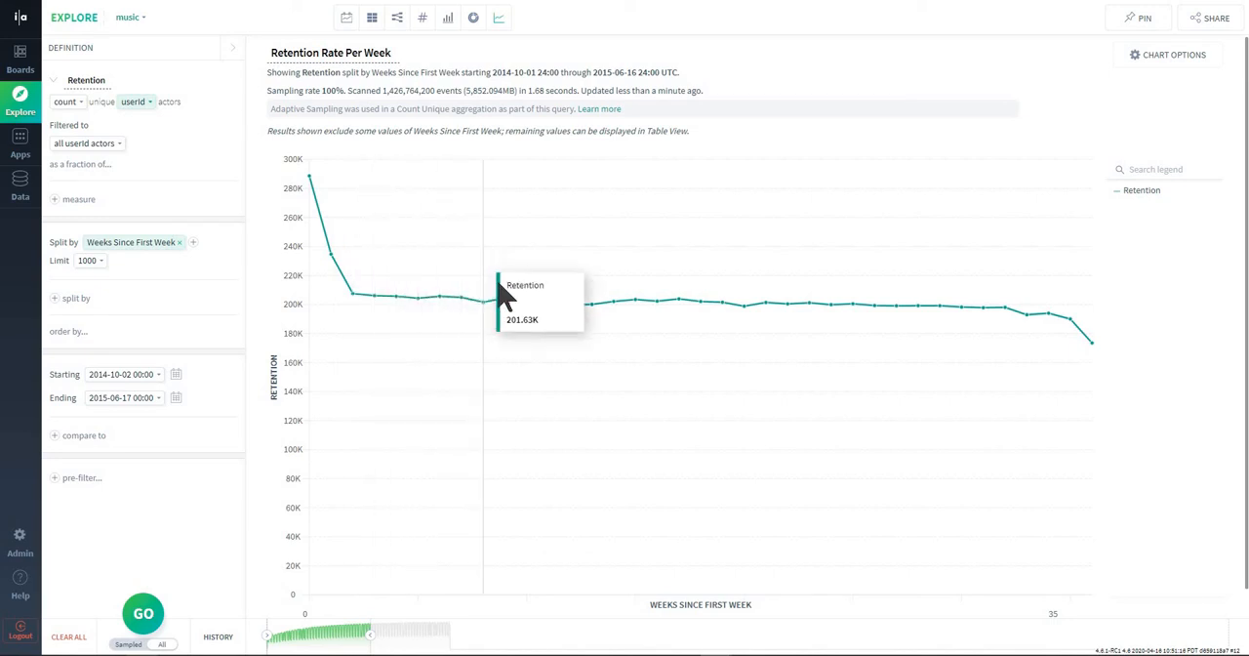
mouse_move(561, 300)
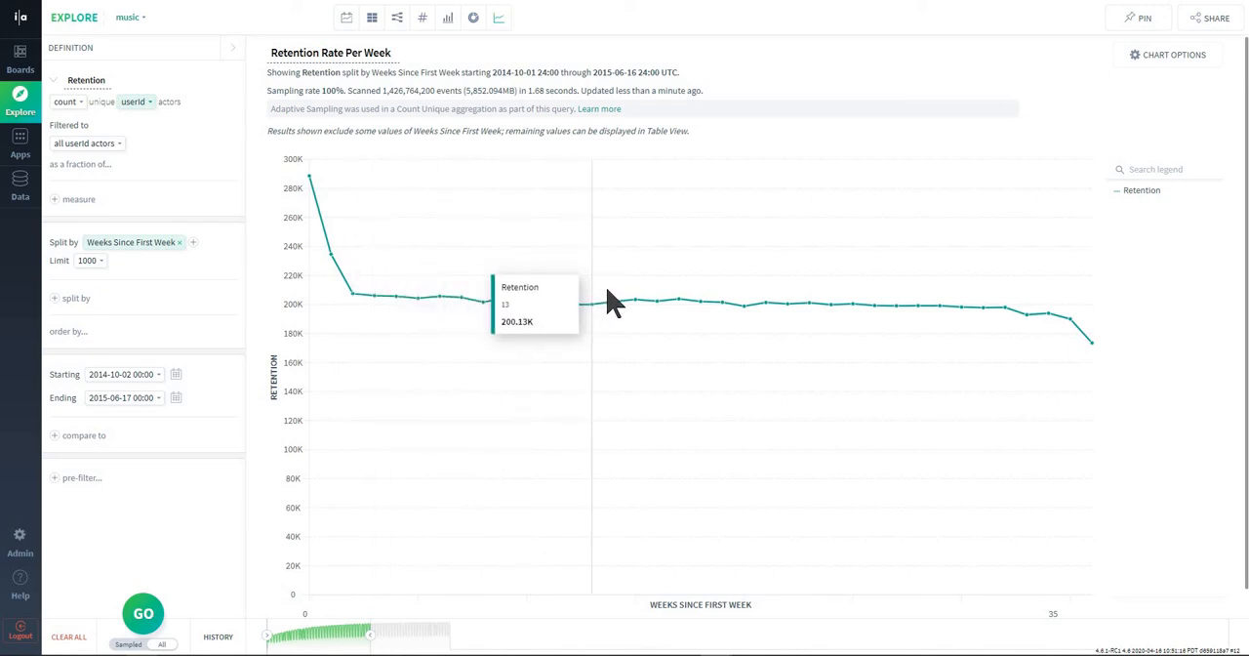
mouse_move(669, 305)
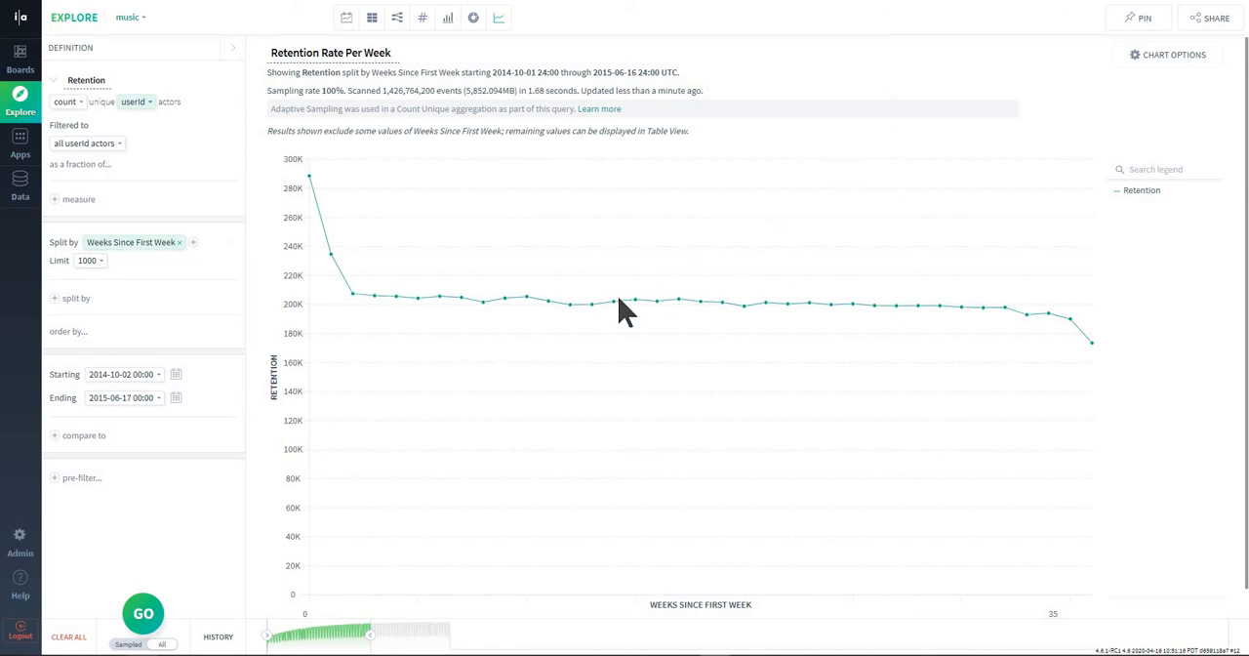
mouse_move(615, 308)
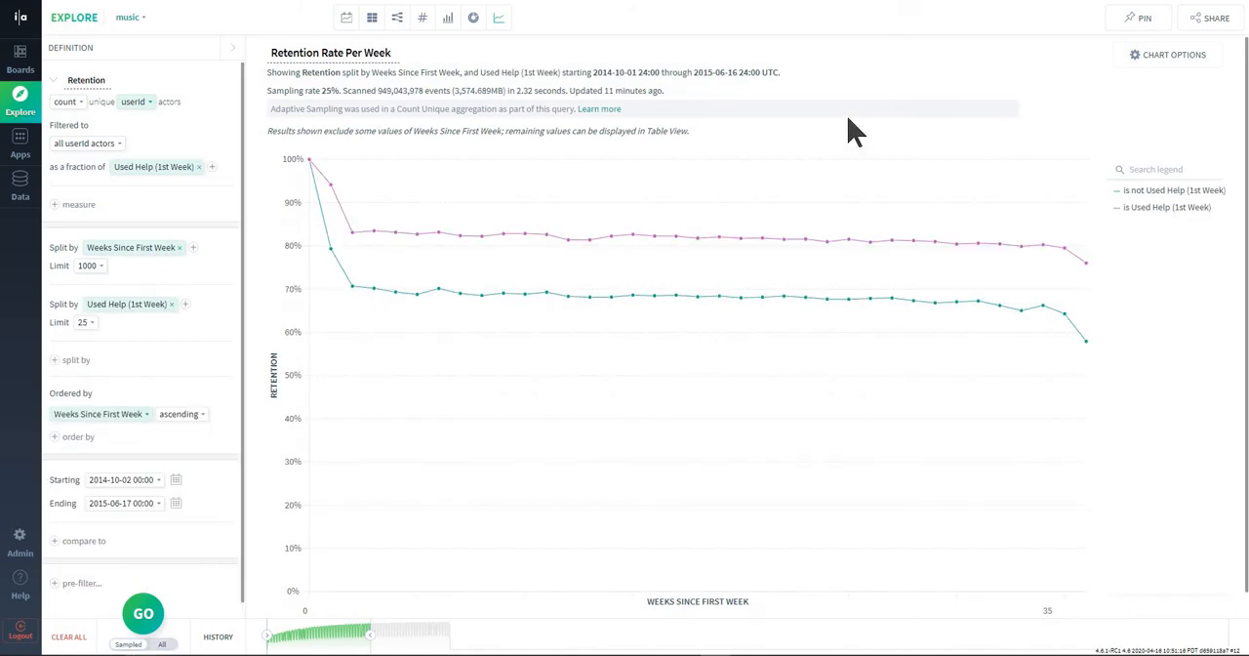
Check the Used Help (1st Week) split property and examine the two retention lines it produces.
click(124, 312)
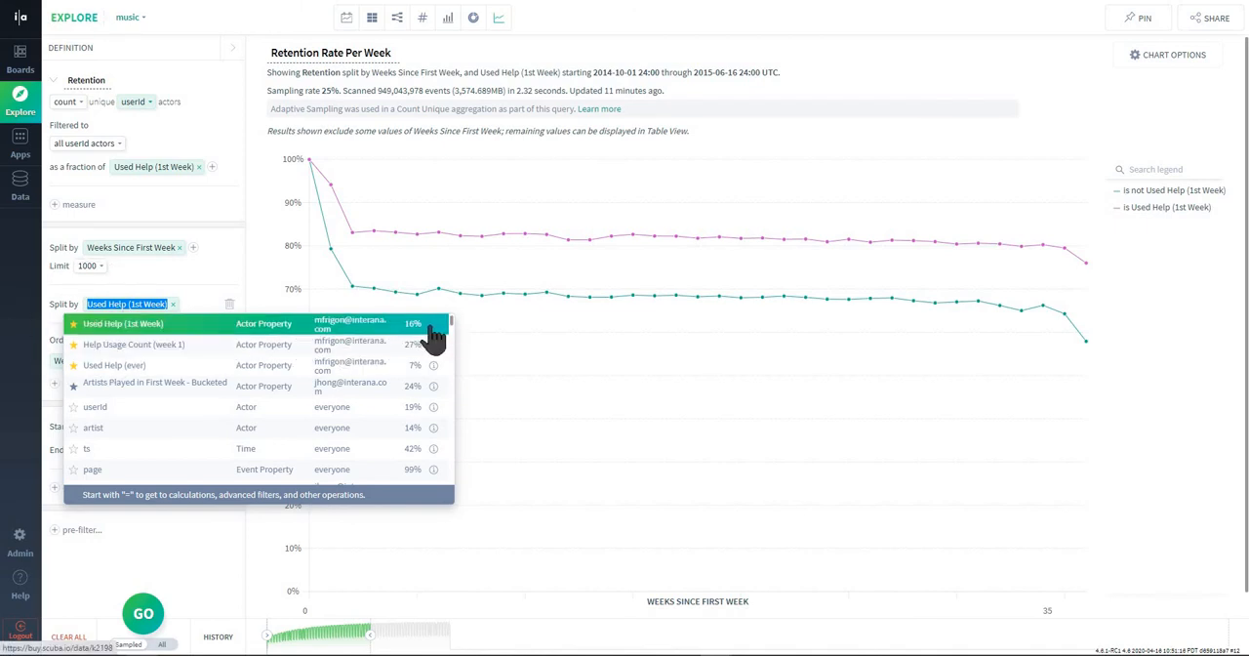
click(639, 371)
mouse_move(374, 303)
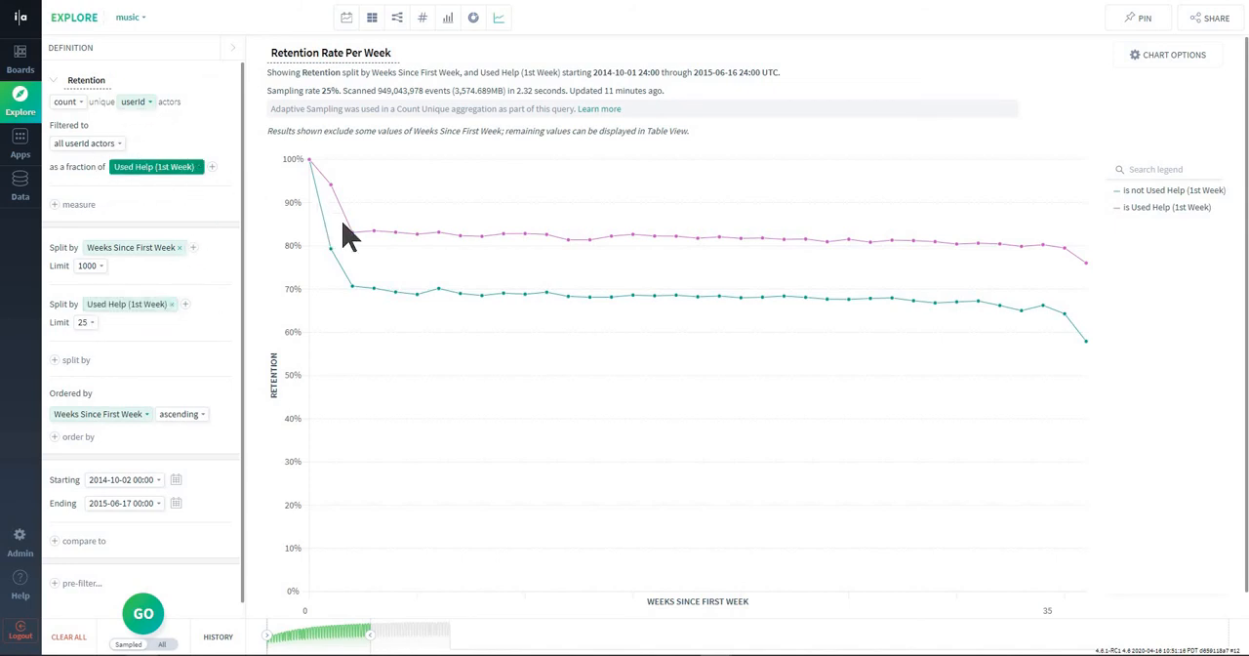
mouse_move(334, 191)
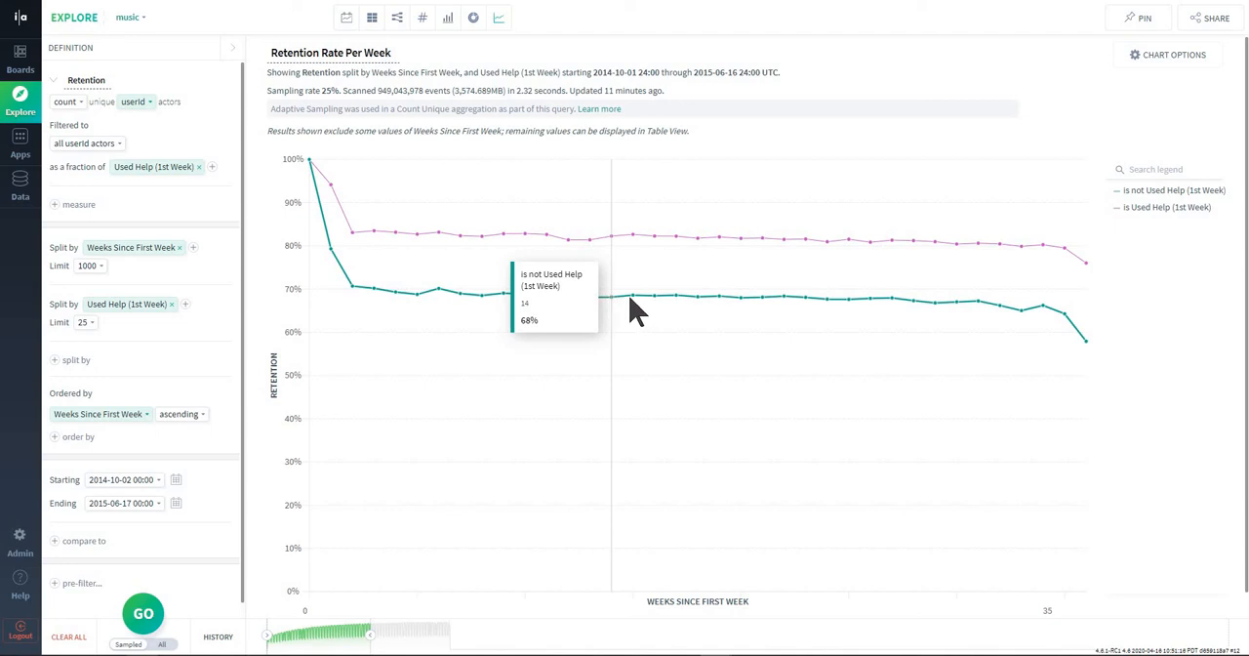
Open the Used Help (1st Week) property from the split, and its Help Usage Count (week 1) source in a new tab.
click(128, 310)
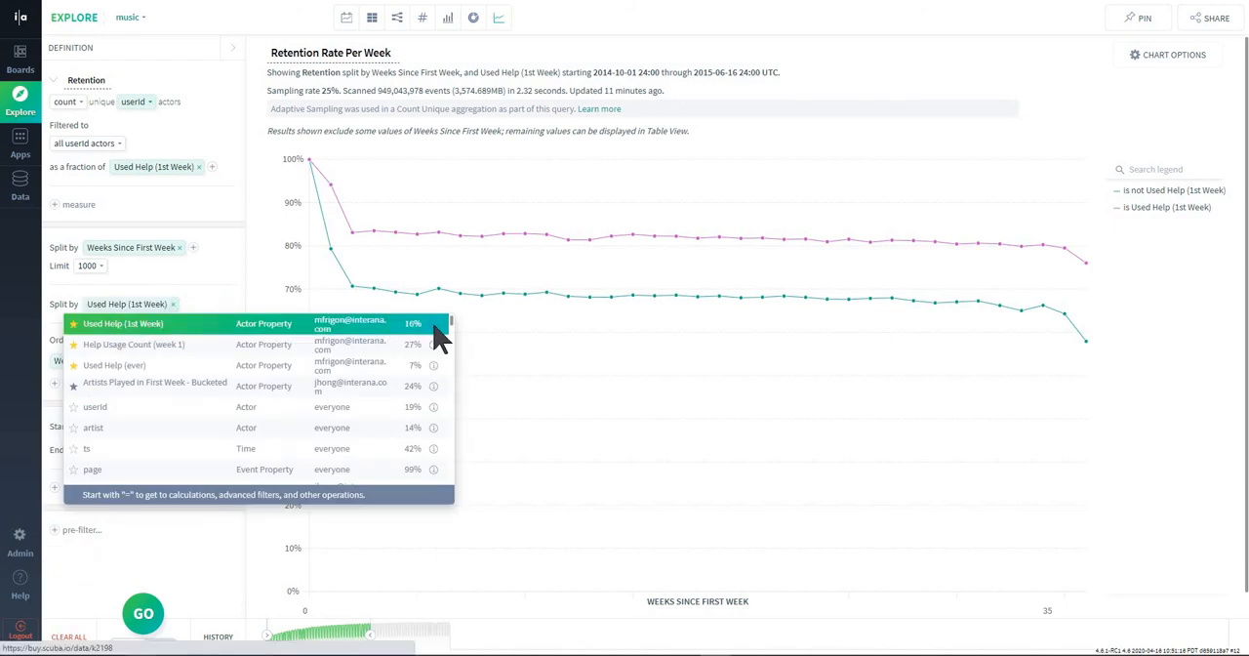
click(435, 332)
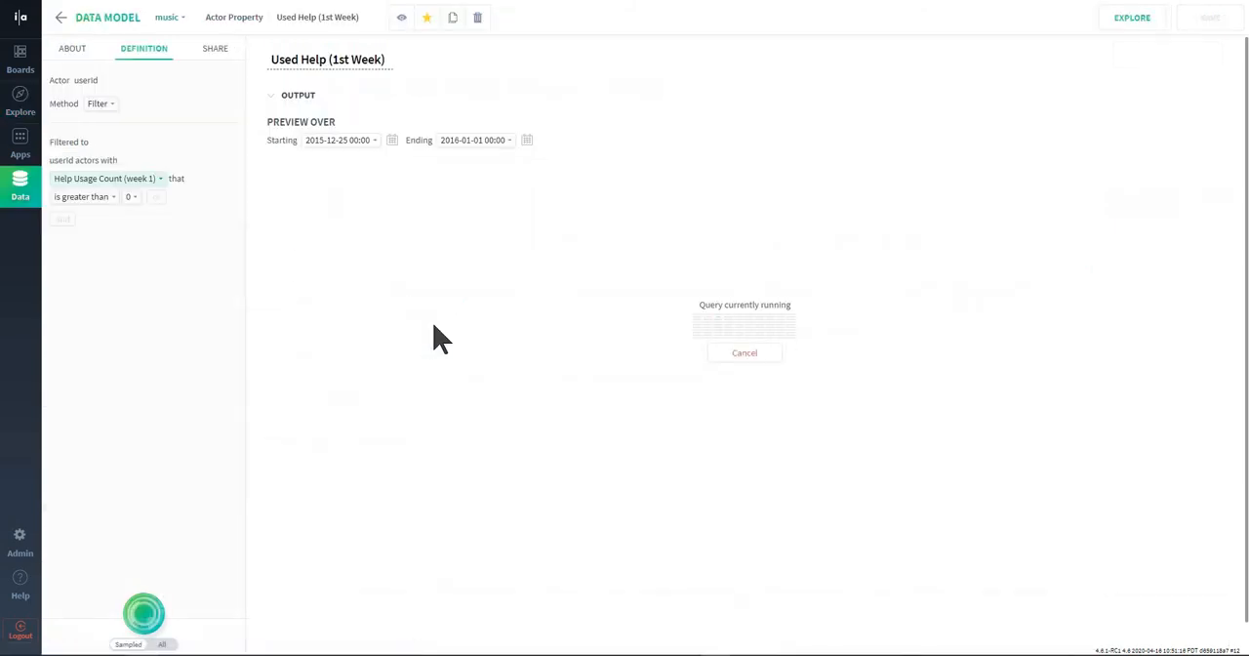
click(117, 180)
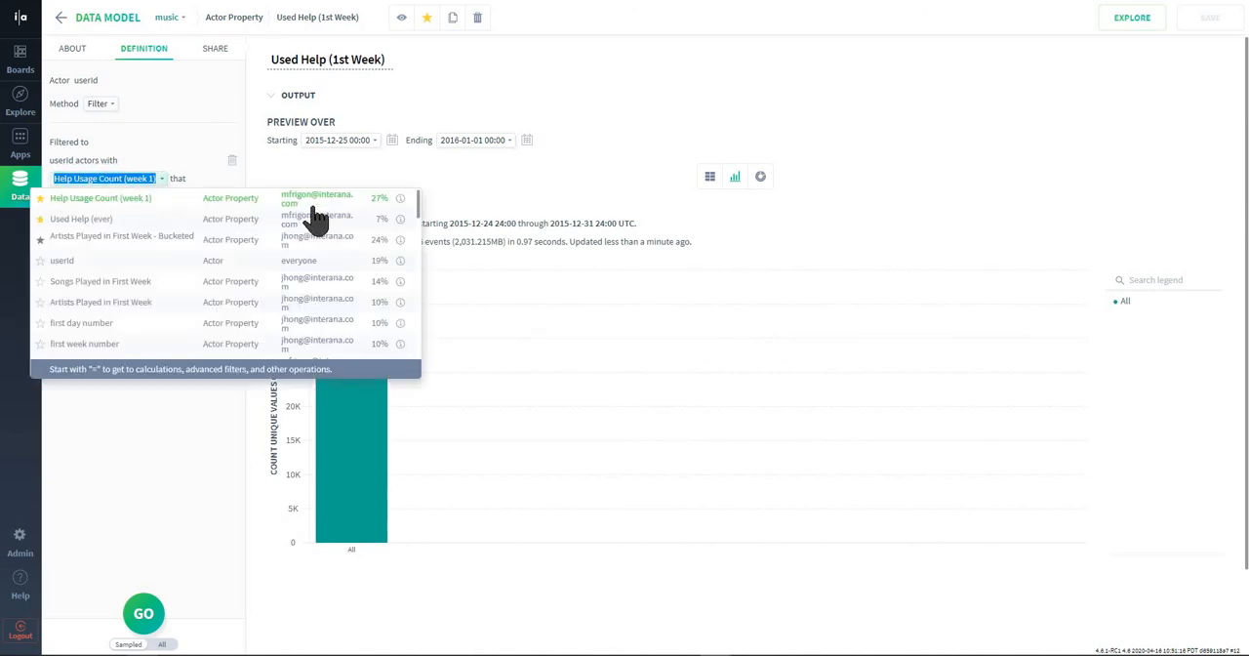
right_click(402, 199)
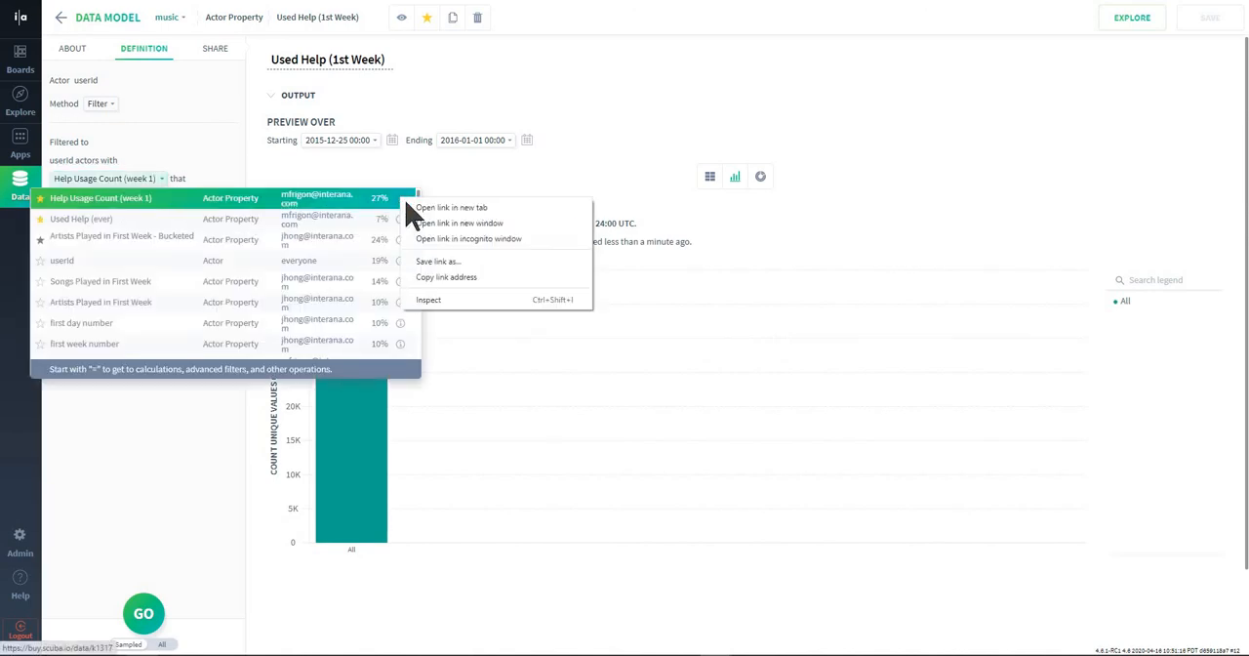
click(504, 211)
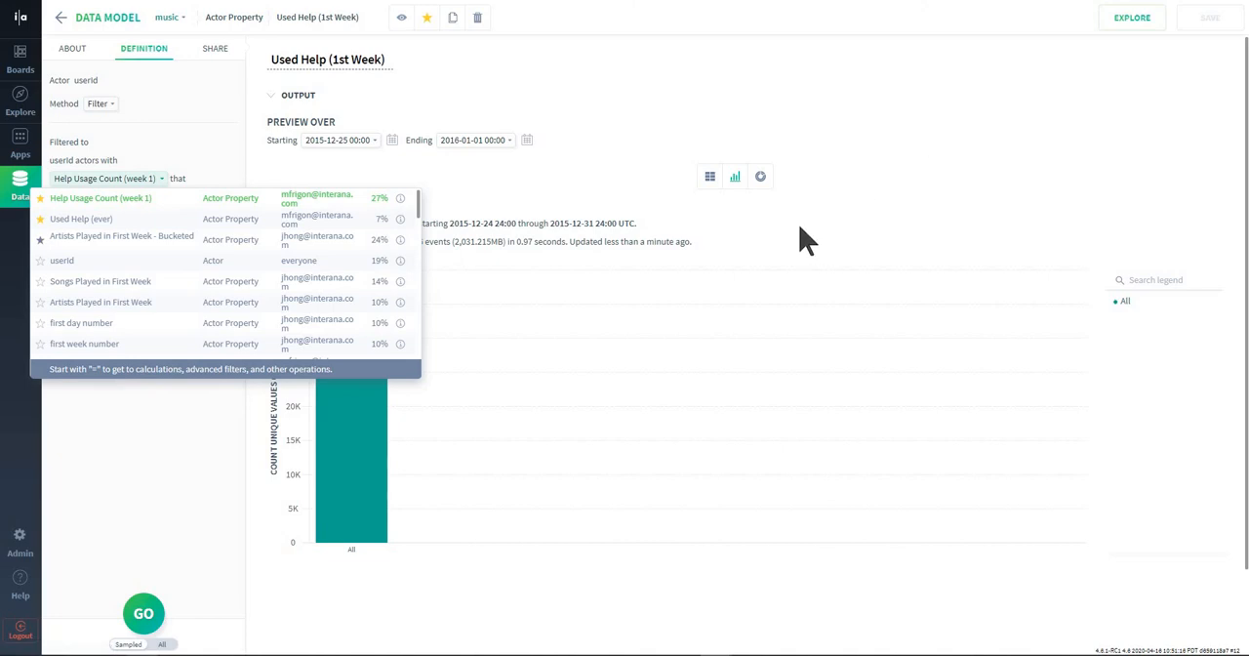
click(762, 241)
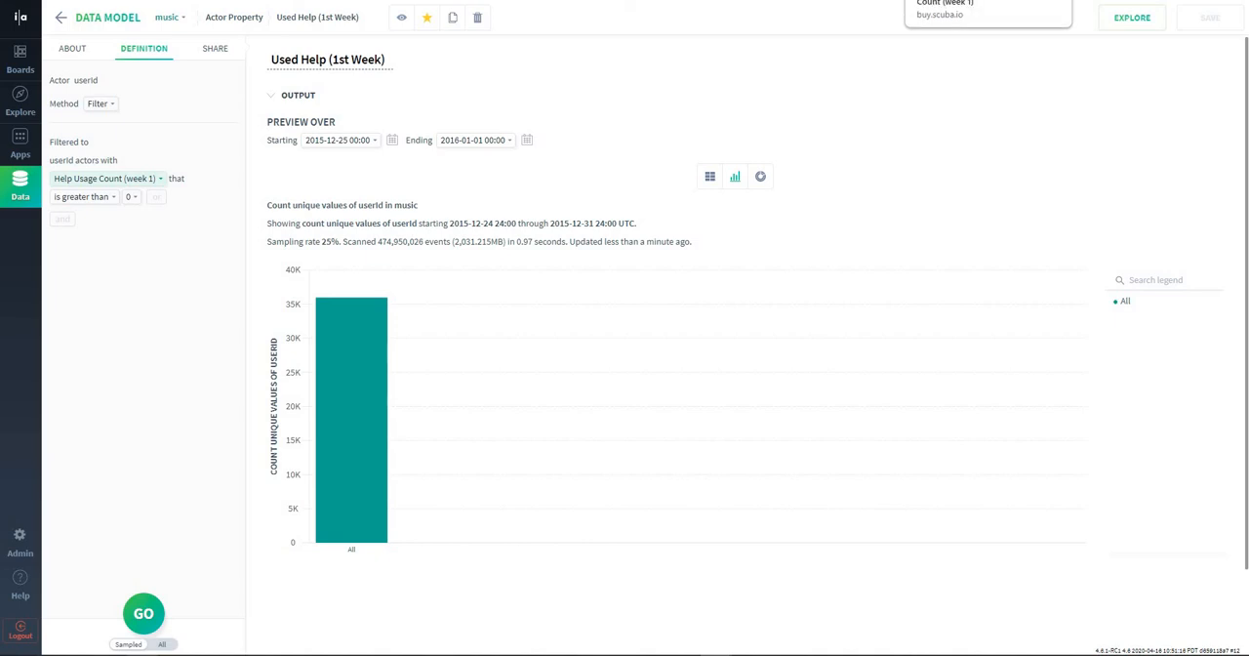
click(976, 1)
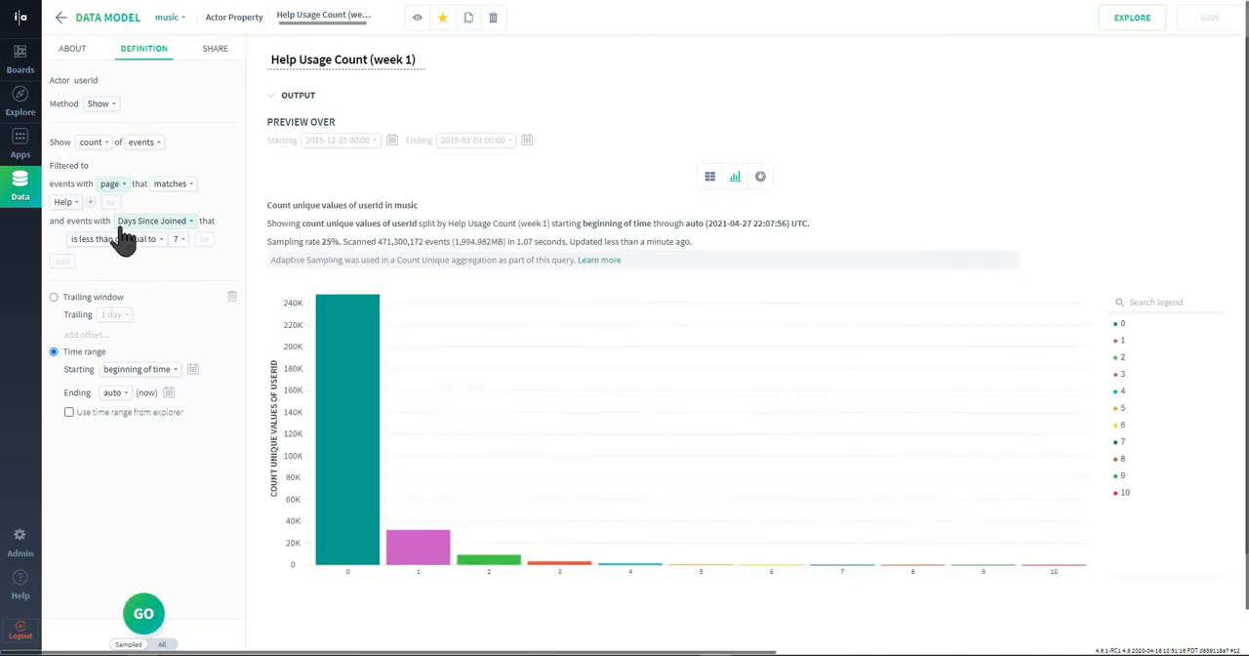
Review the name, userId actor and event count definition of the Help Usage Count (week 1) property.
click(346, 59)
key(ctrl+a)
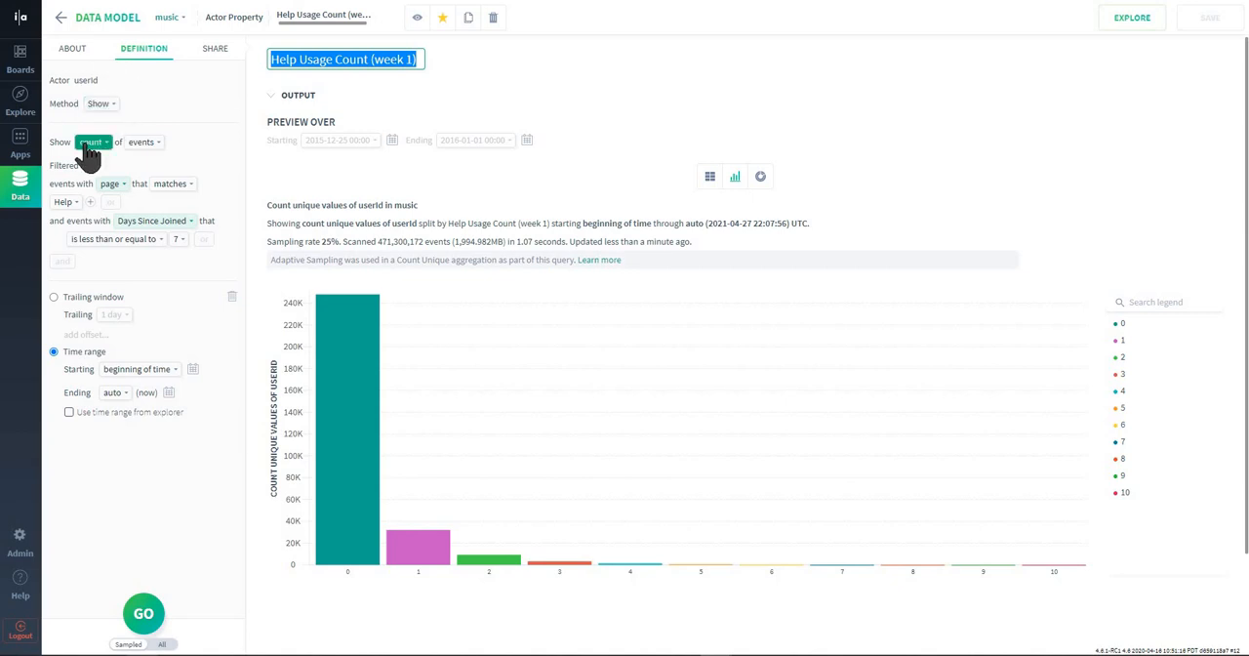
triple_click(90, 80)
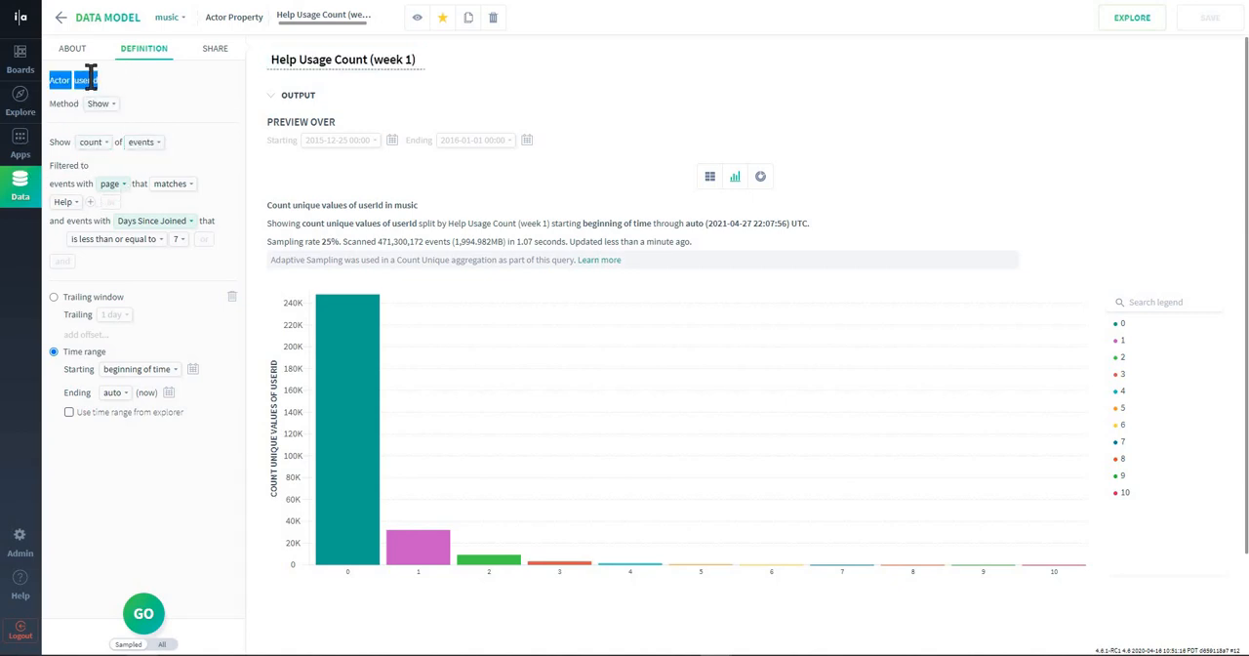
click(89, 80)
Inspect the Days Since Joined event property used in the filter, and return to Help Usage Count (week 1).
click(166, 222)
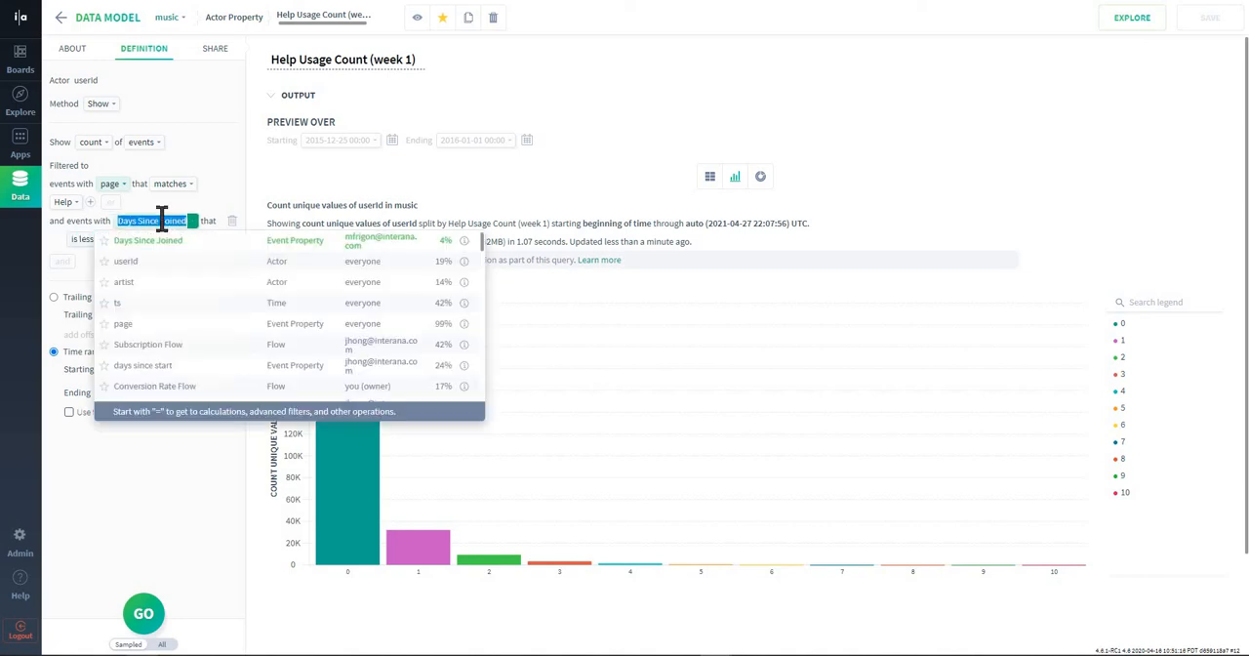
click(473, 243)
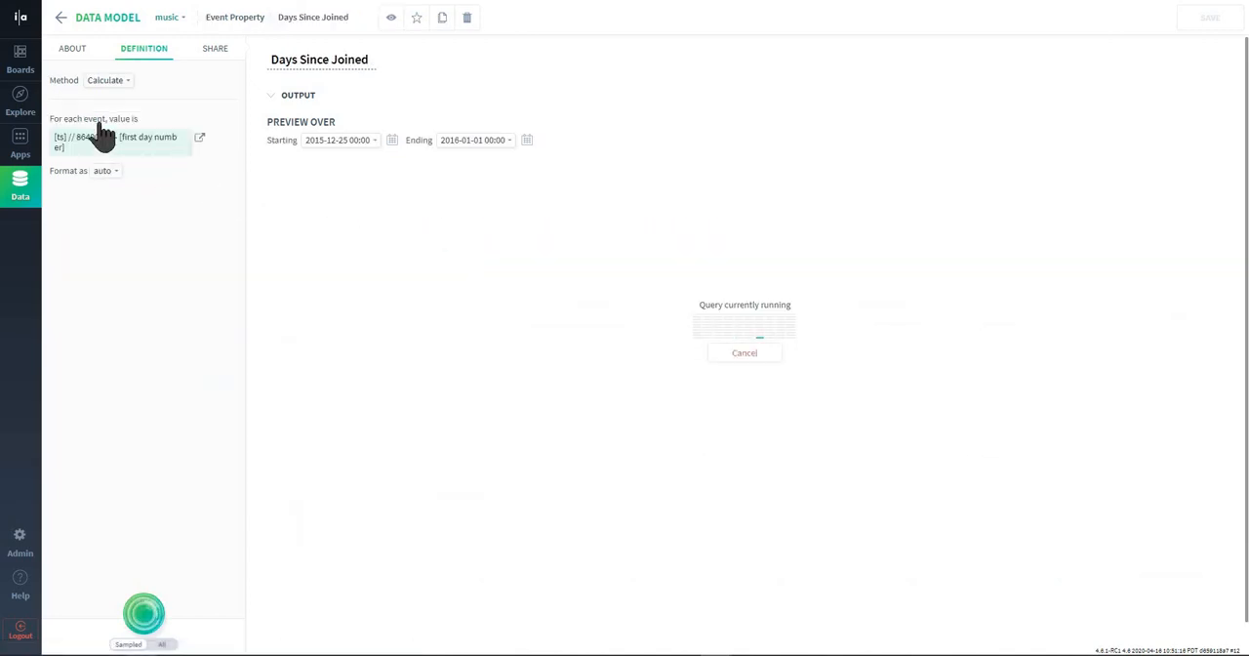
click(59, 17)
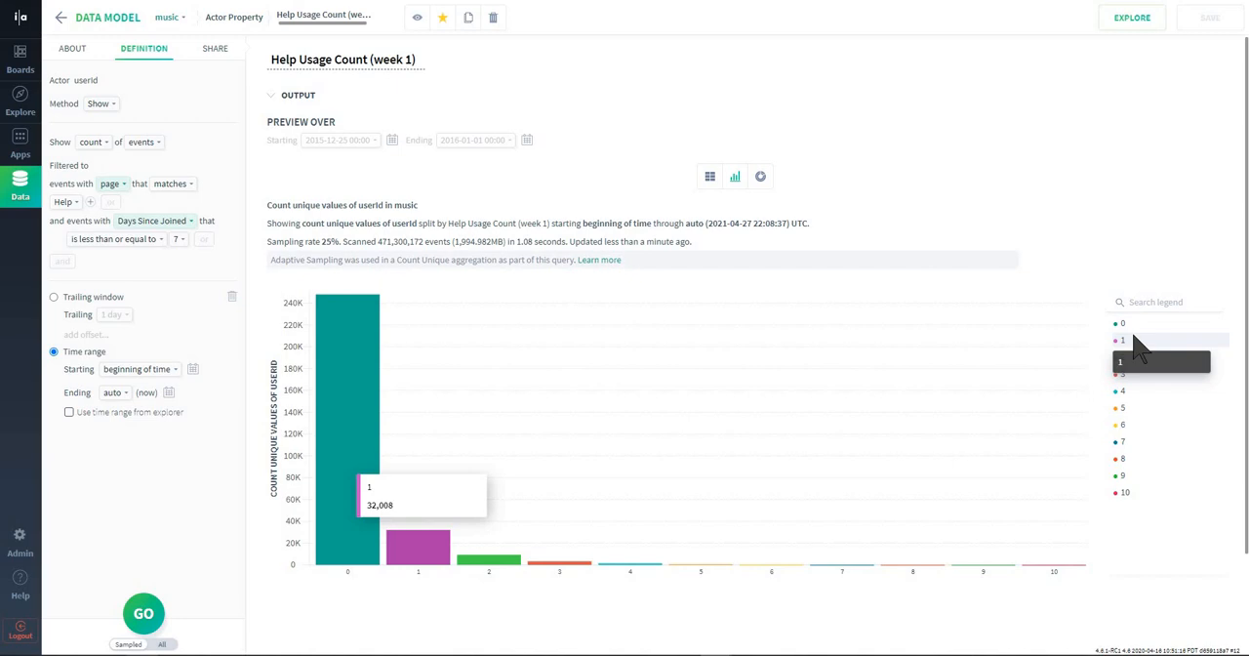
Examine how userId actors are distributed across help usage counts in the Help Usage Count (week 1) preview.
scroll(1133, 336, down, 2)
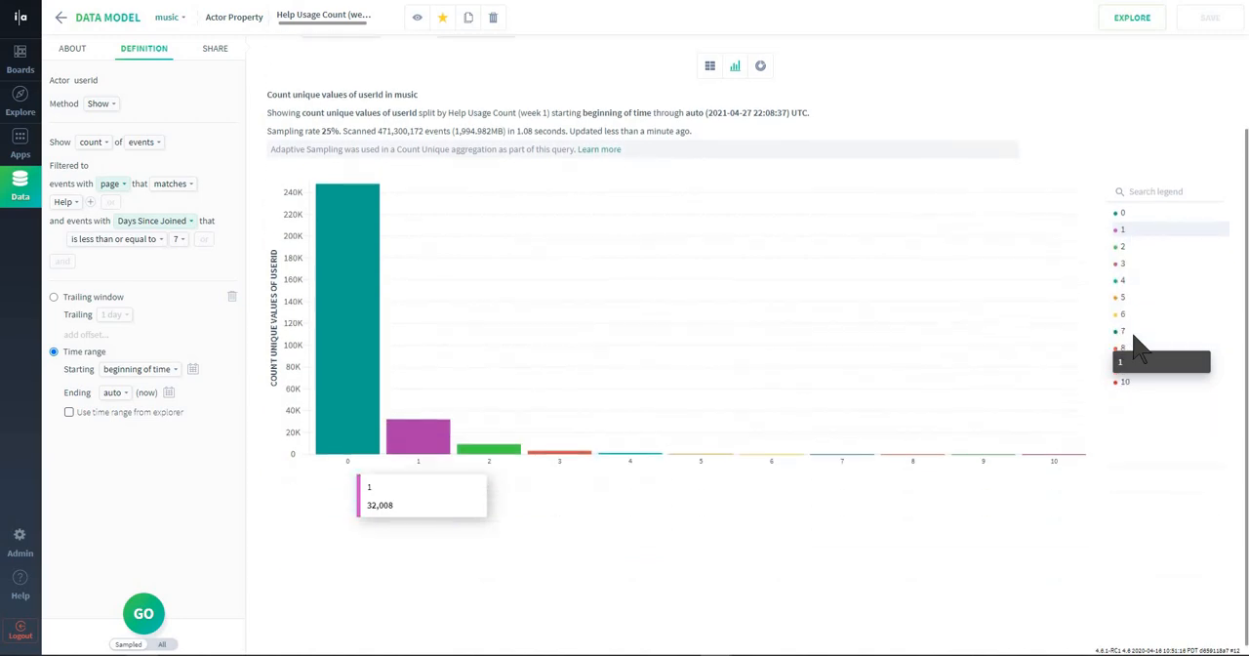
scroll(1134, 335, up, 1)
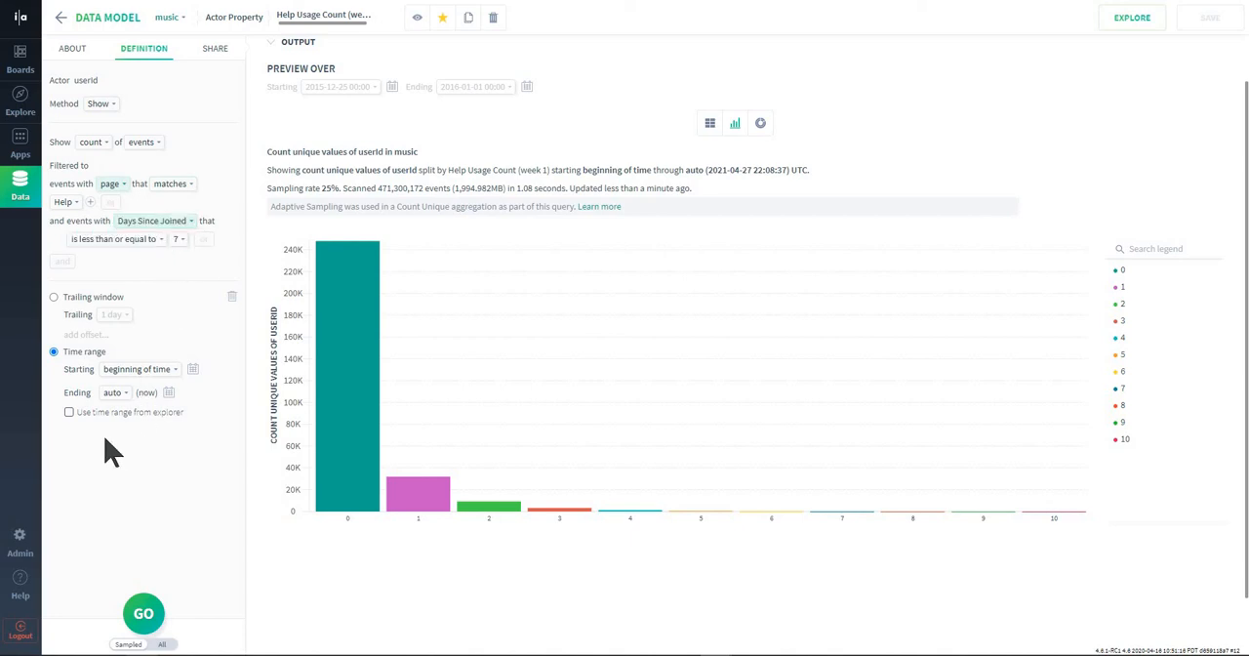
triple_click(84, 80)
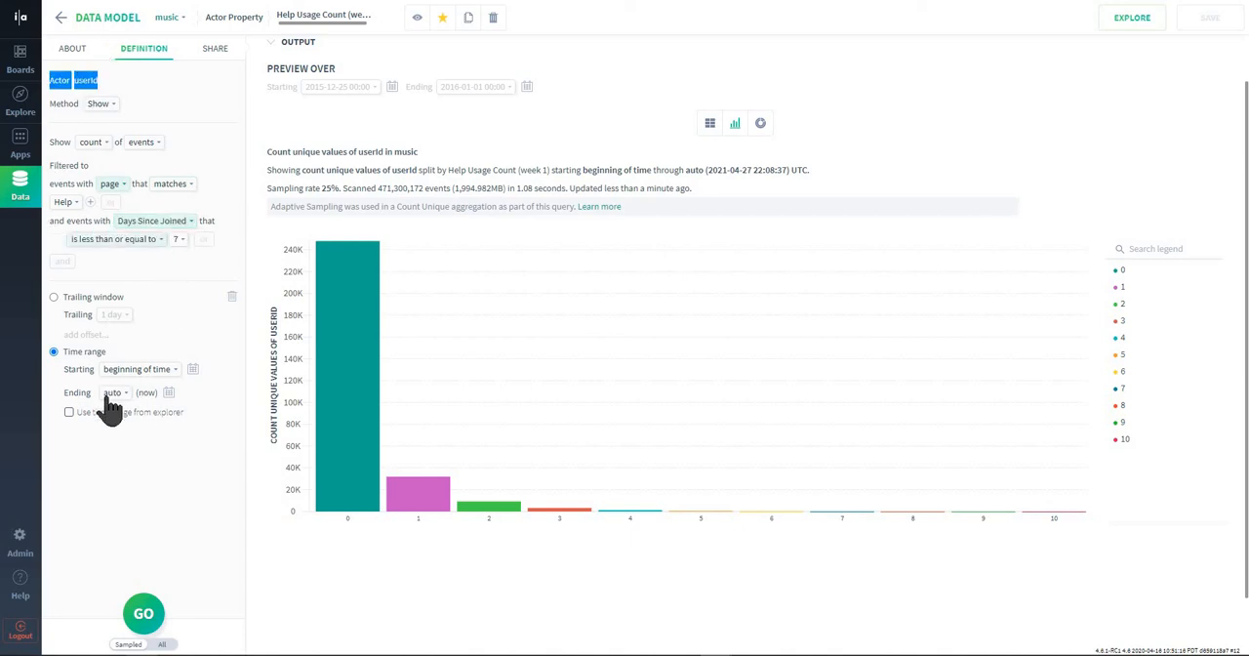
click(121, 528)
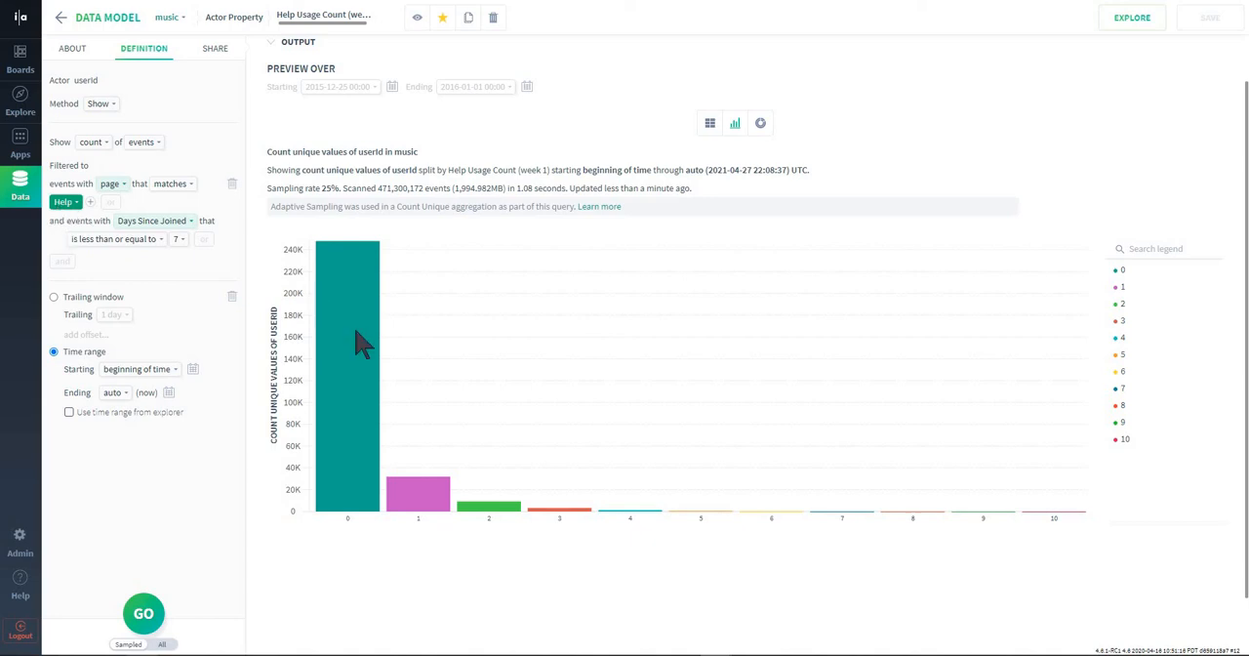
mouse_move(357, 368)
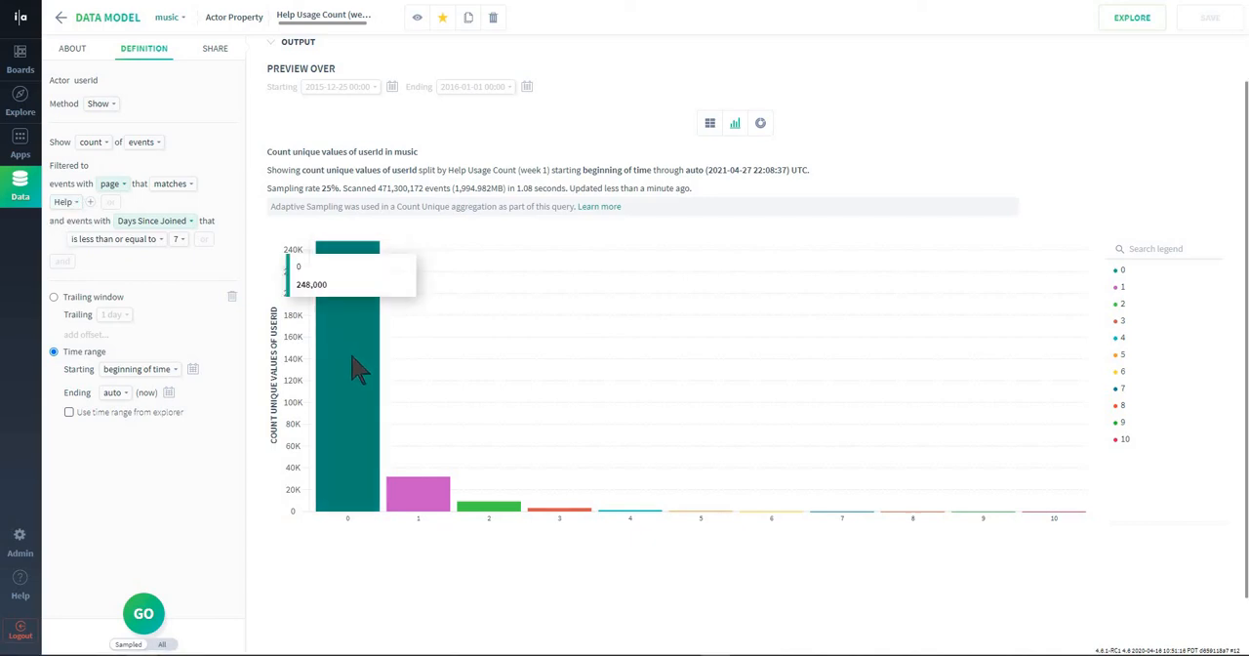
mouse_move(427, 515)
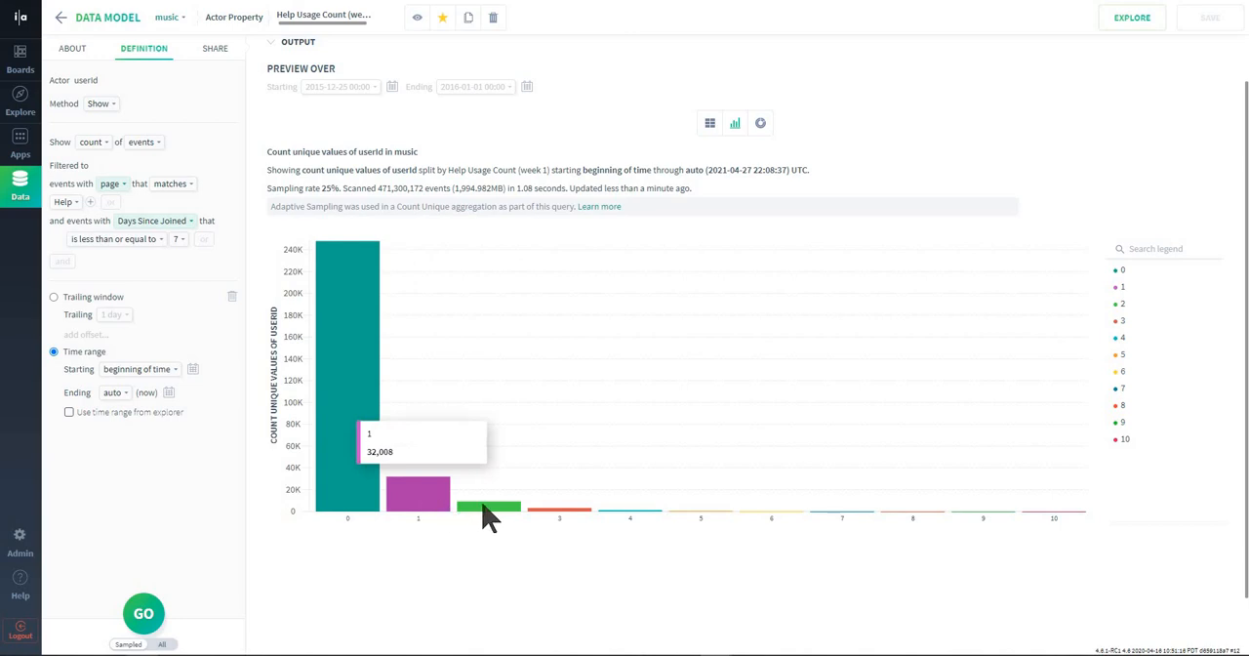
mouse_move(576, 525)
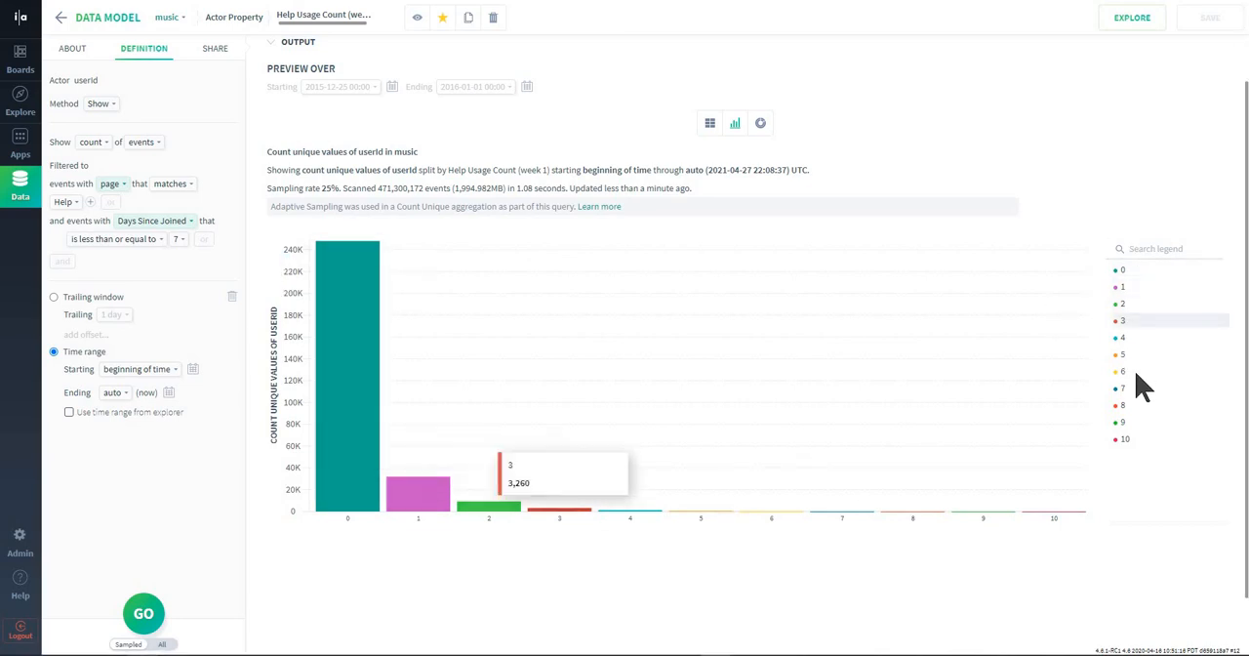
scroll(435, 332, up, 1)
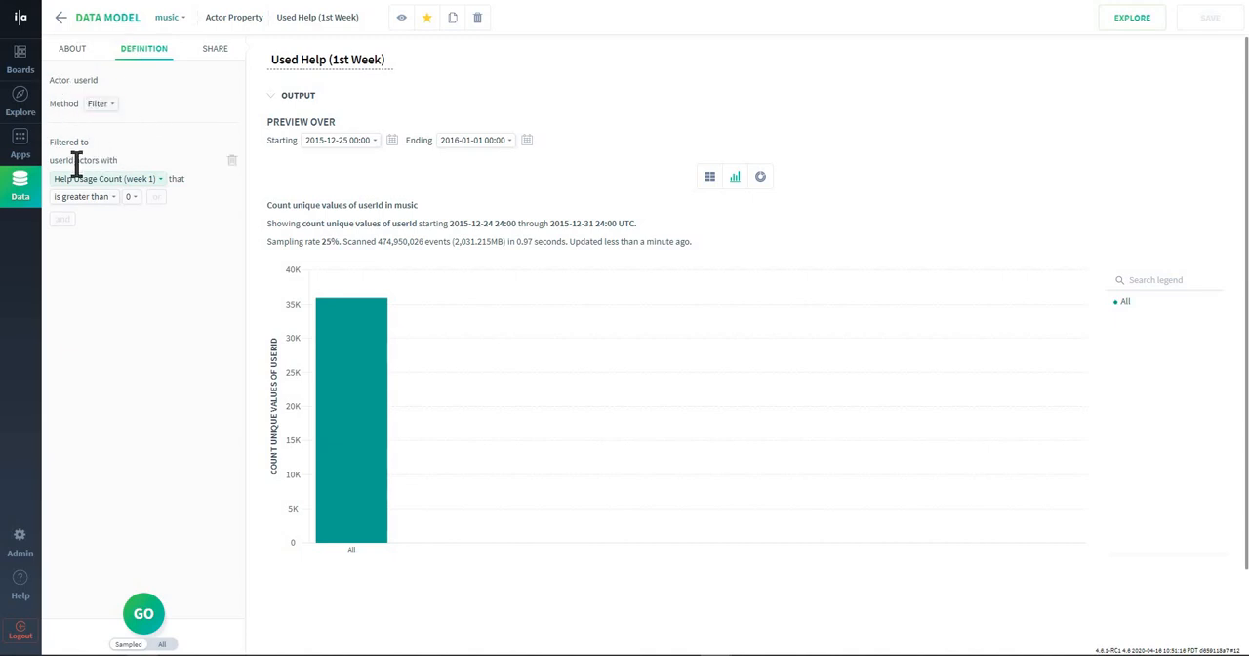
Review the filter of the Used Help (1st Week) property and compare it with the Help Usage Count (week 1) definition.
drag(51, 159, 122, 166)
click(113, 161)
triple_click(314, 58)
drag(314, 58, 317, 59)
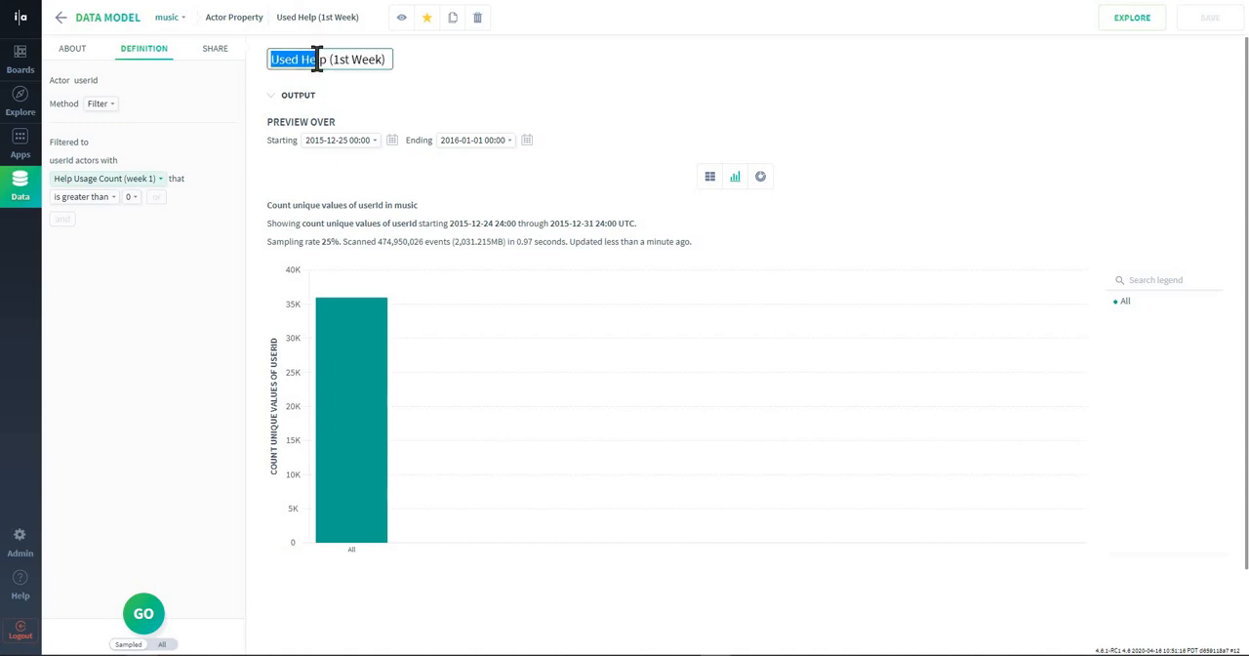
click(324, 59)
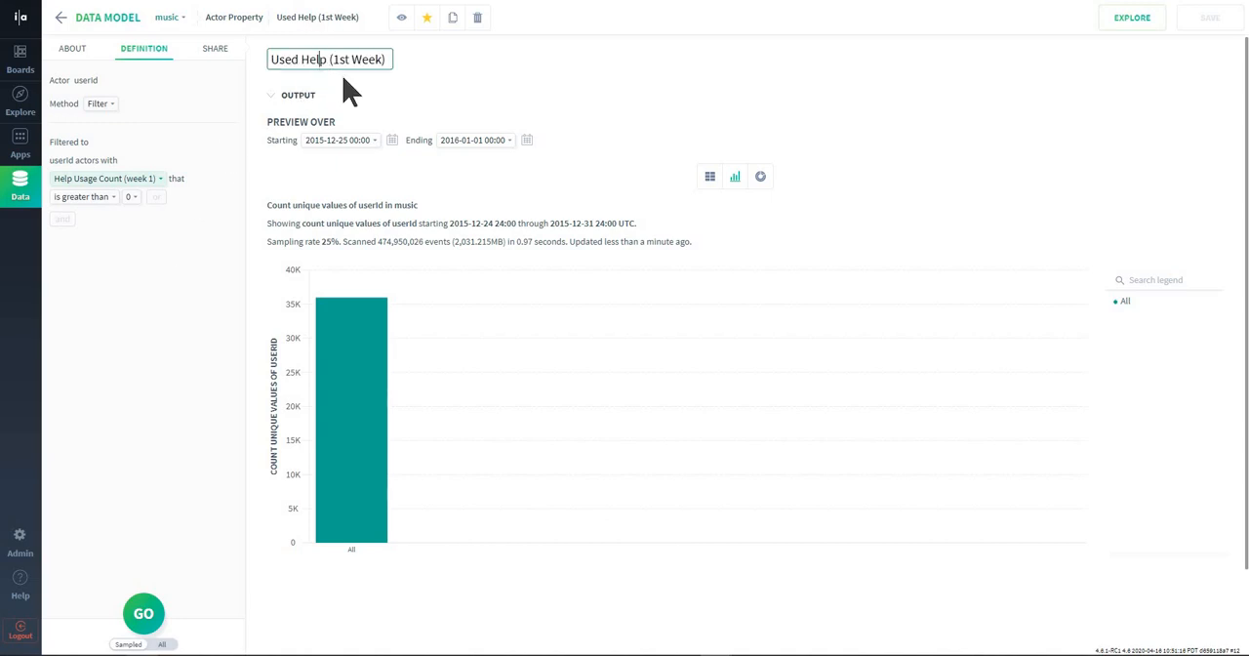
click(367, 93)
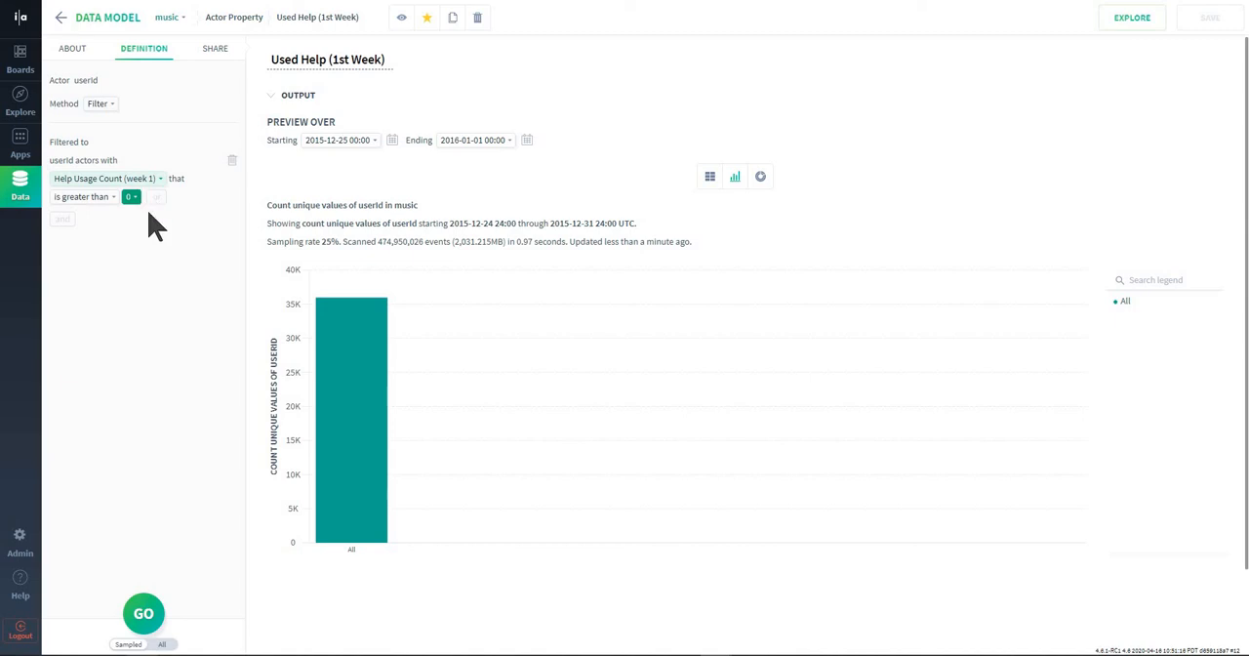
click(308, 57)
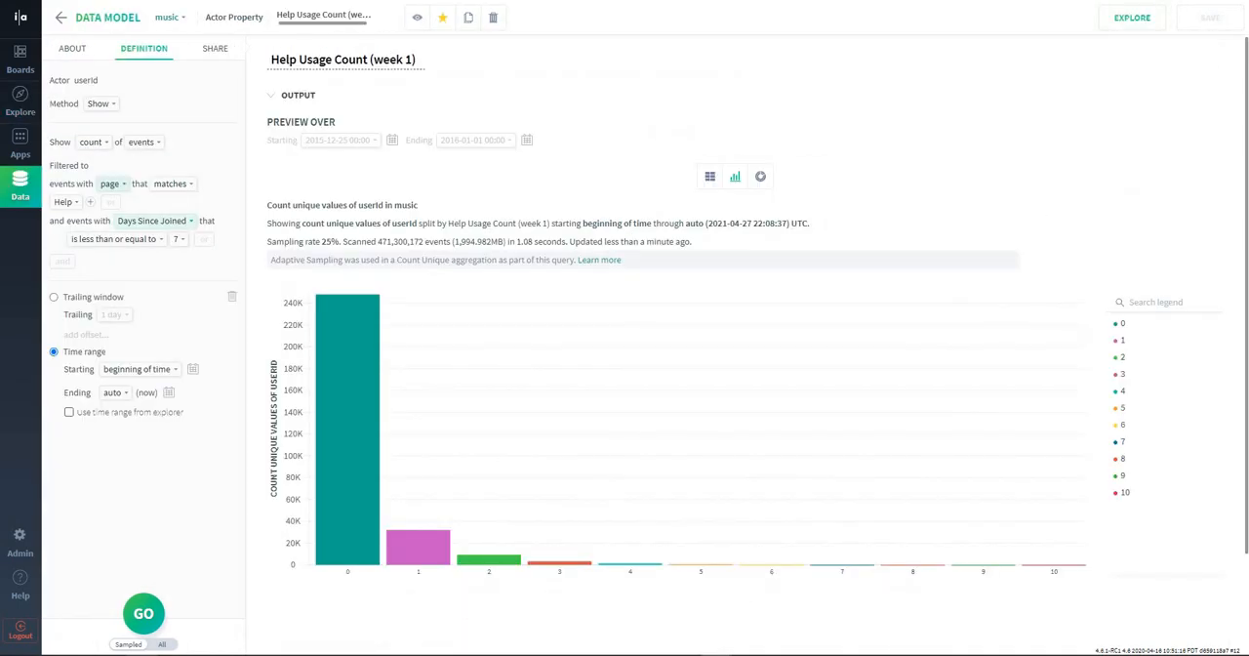
Return to the Retention Rate Per Week query and compare week 1 retention by Used Help (1st Week).
click(19, 107)
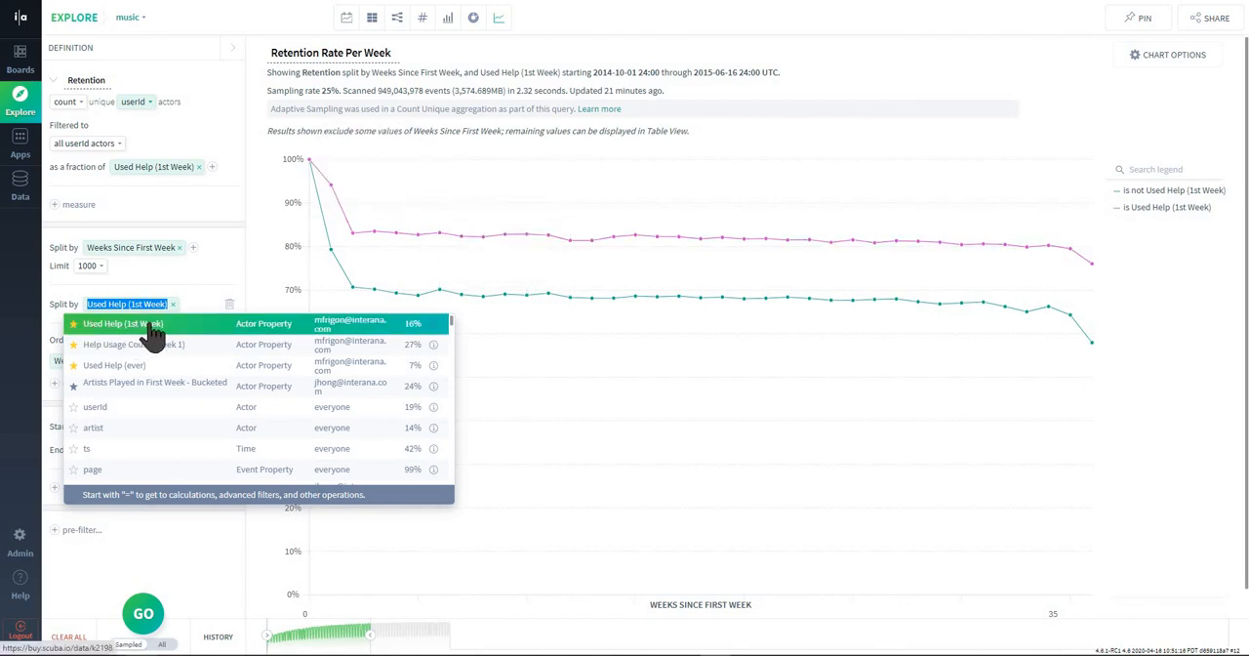
click(442, 159)
mouse_move(329, 180)
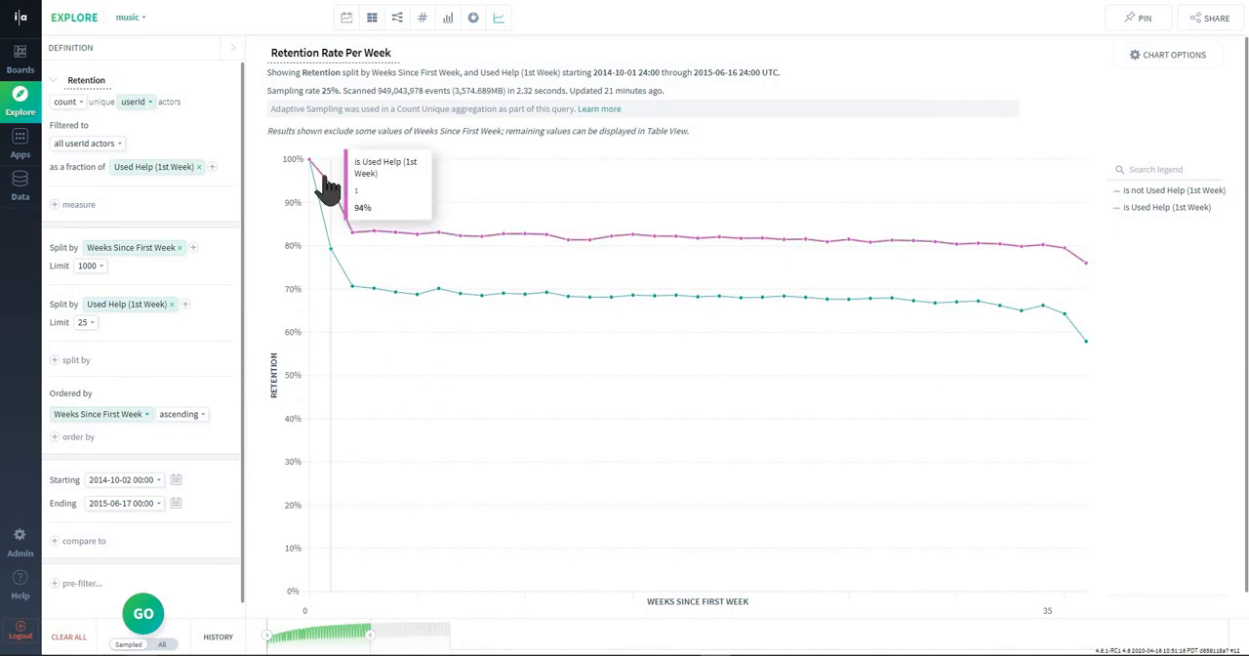